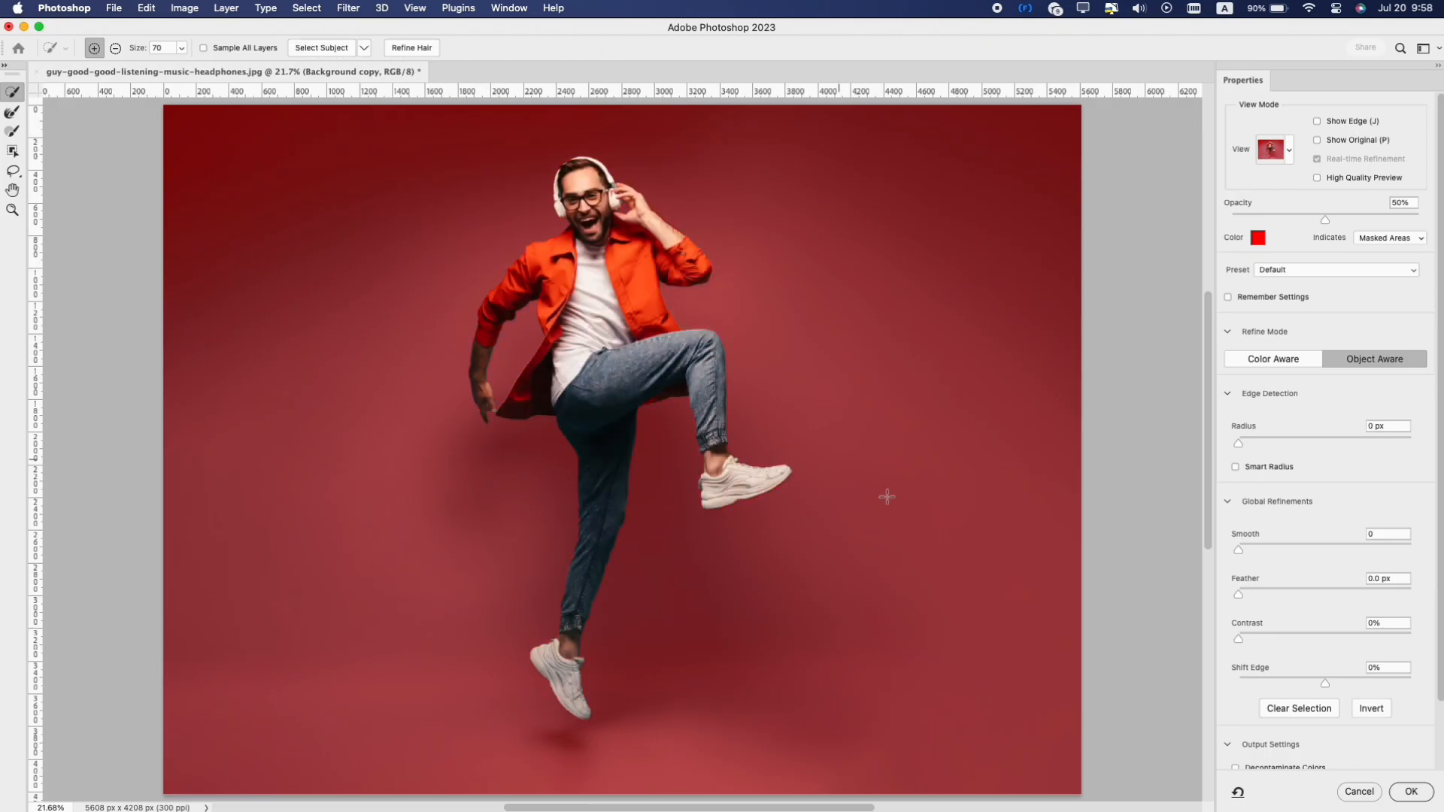
Step: Apply the refined selection of the man as a layer mask on the Background copy layer
{"action": "left_click", "coordinate": [1408, 790]}
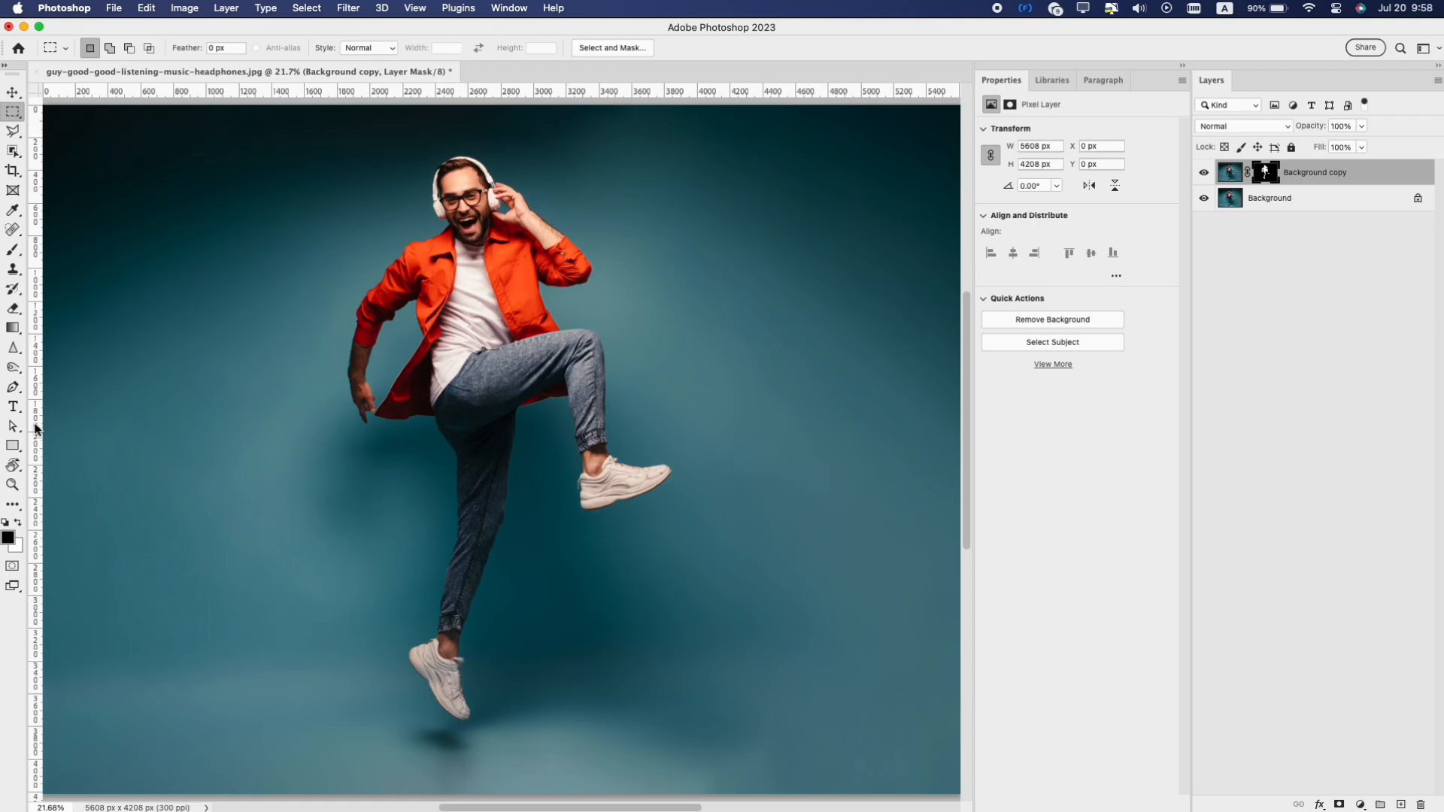
Step: Add a text layer reading MUSIC in the upper left area of the photo
{"action": "left_click", "coordinate": [13, 406]}
{"action": "left_click", "coordinate": [228, 216]}
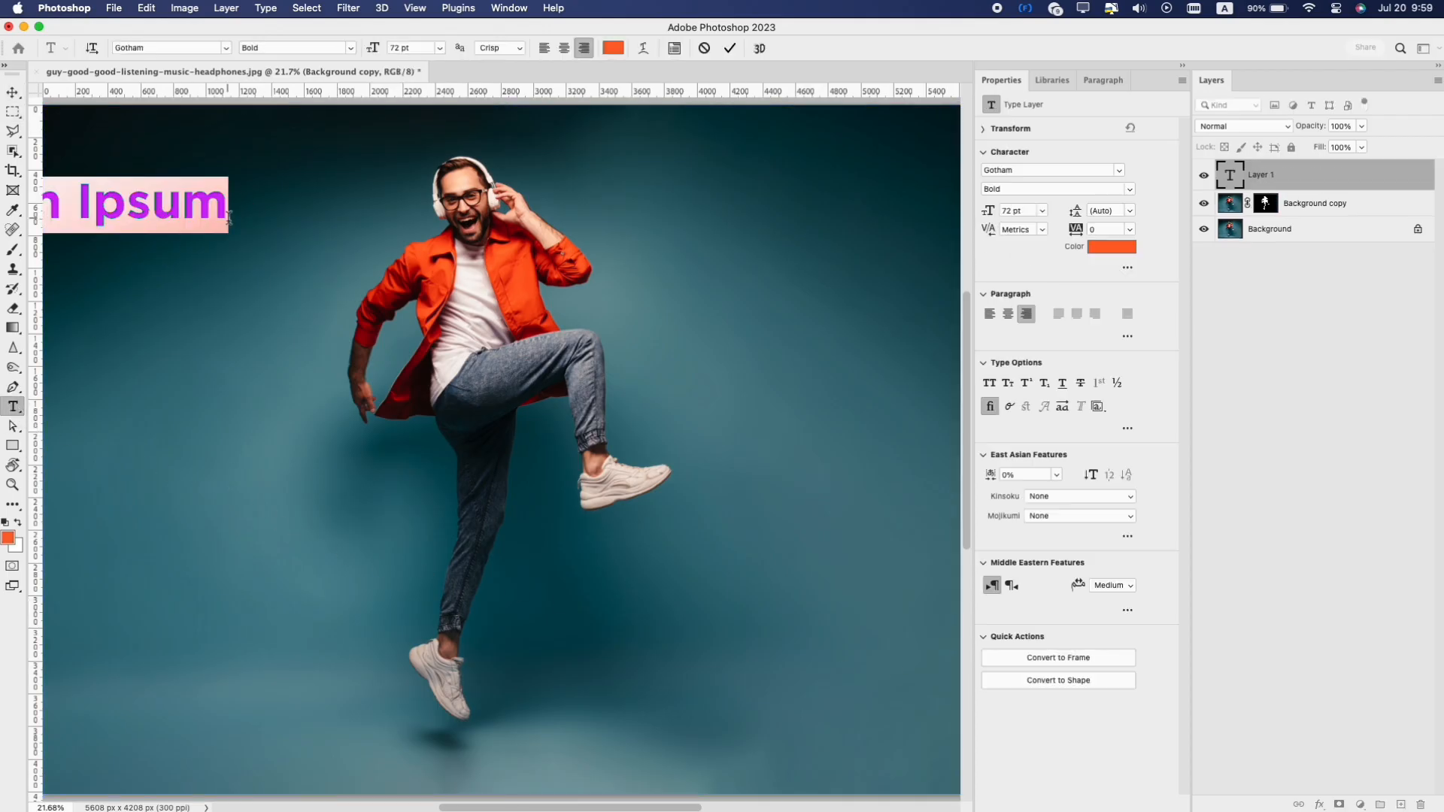
{"action": "type", "text": "MUSIC"}
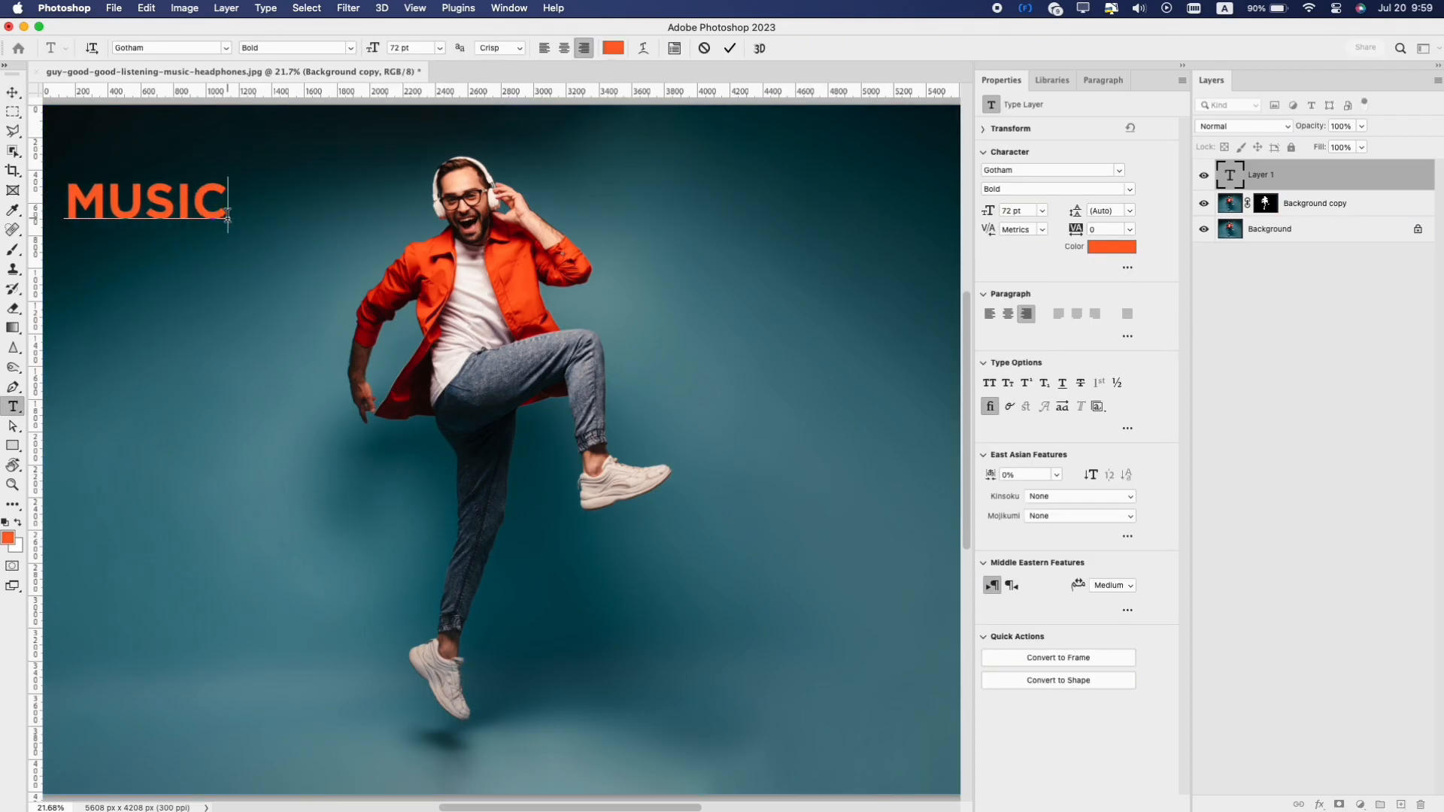
Step: Set the font of the whole MUSIC text to DINArabic-CondBlack
{"action": "key", "text": "super+a"}
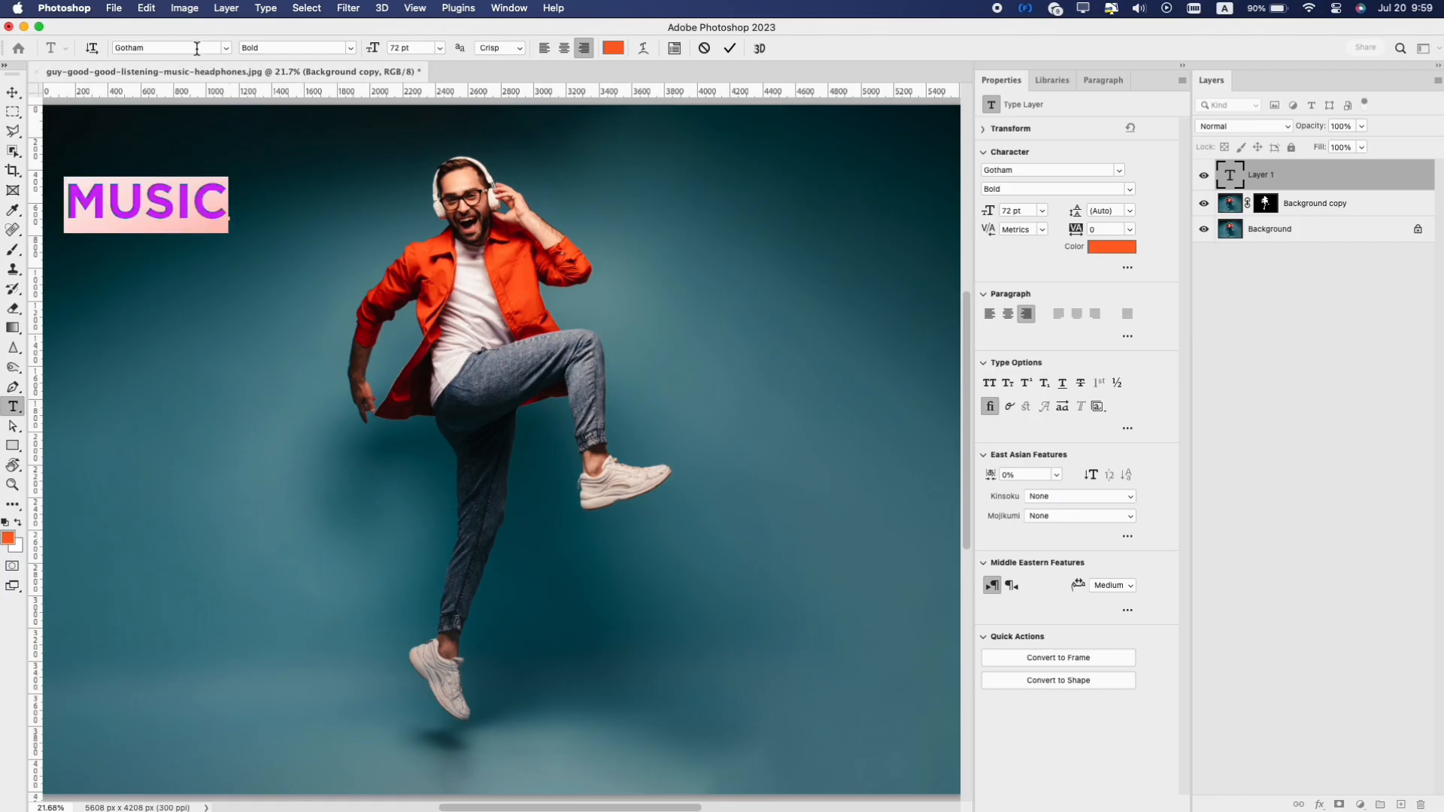
{"action": "left_click", "coordinate": [196, 48]}
{"action": "type", "text": "DIM"}
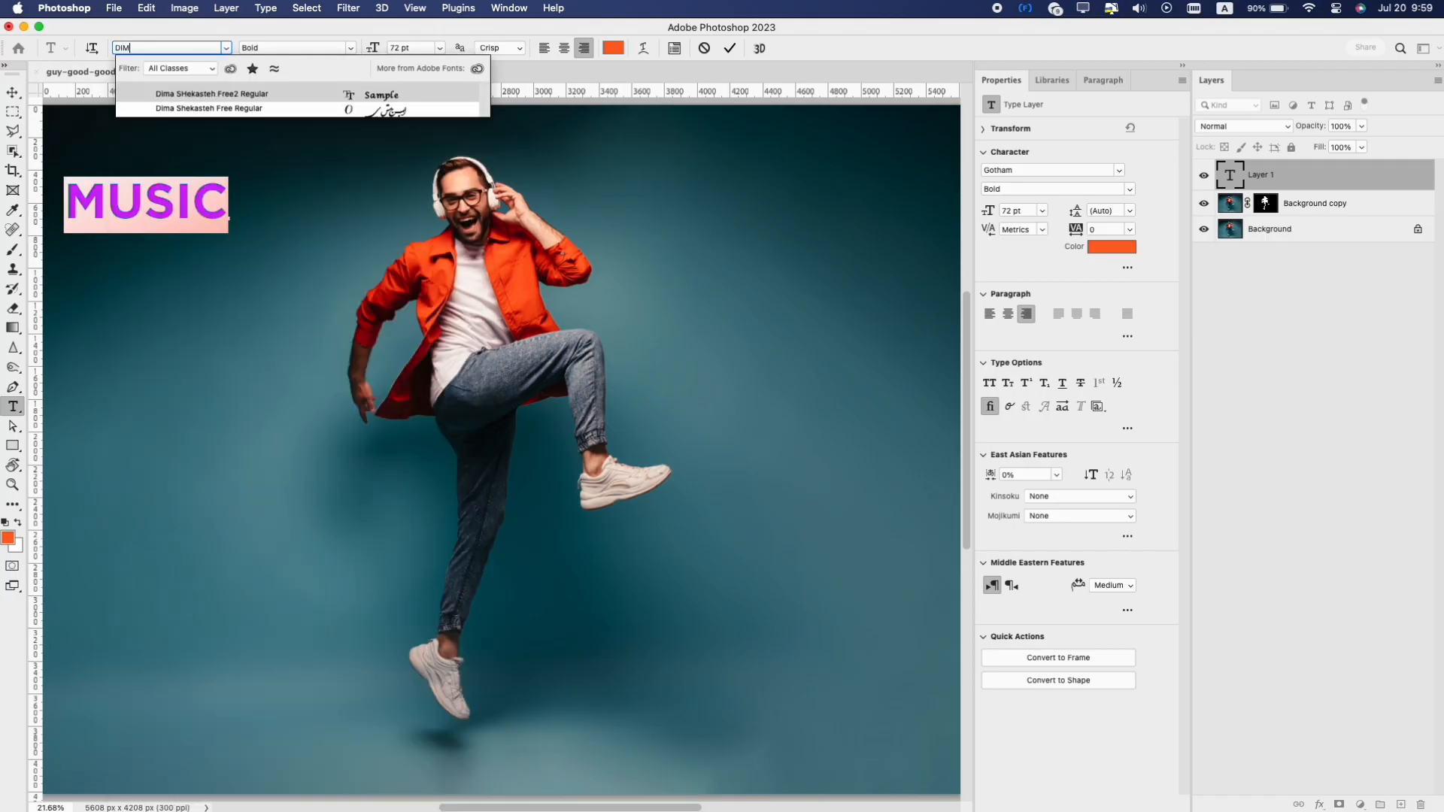
{"action": "key", "text": "BackSpace"}
{"action": "type", "text": "NArabic-CondBlack"}
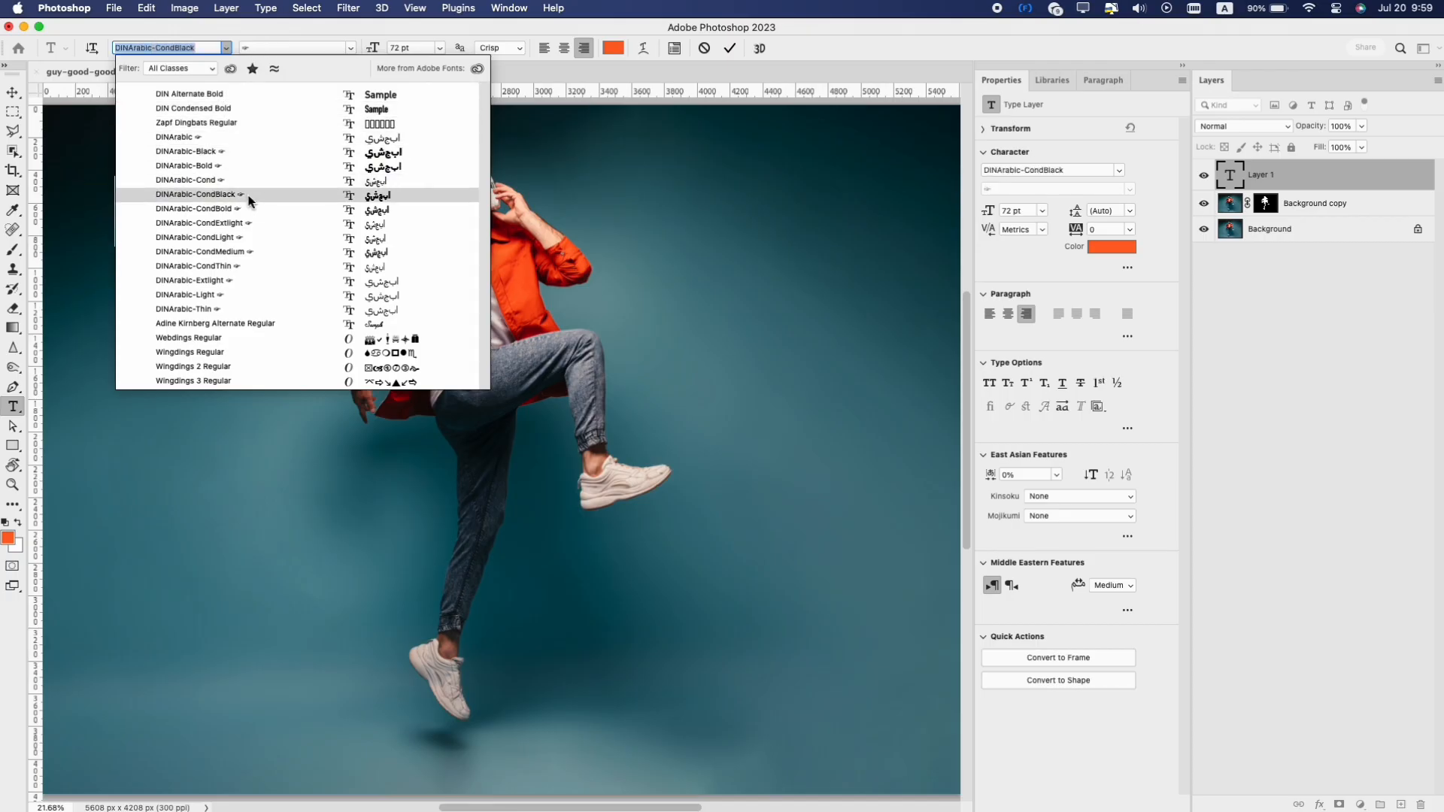
{"action": "left_click", "coordinate": [248, 197]}
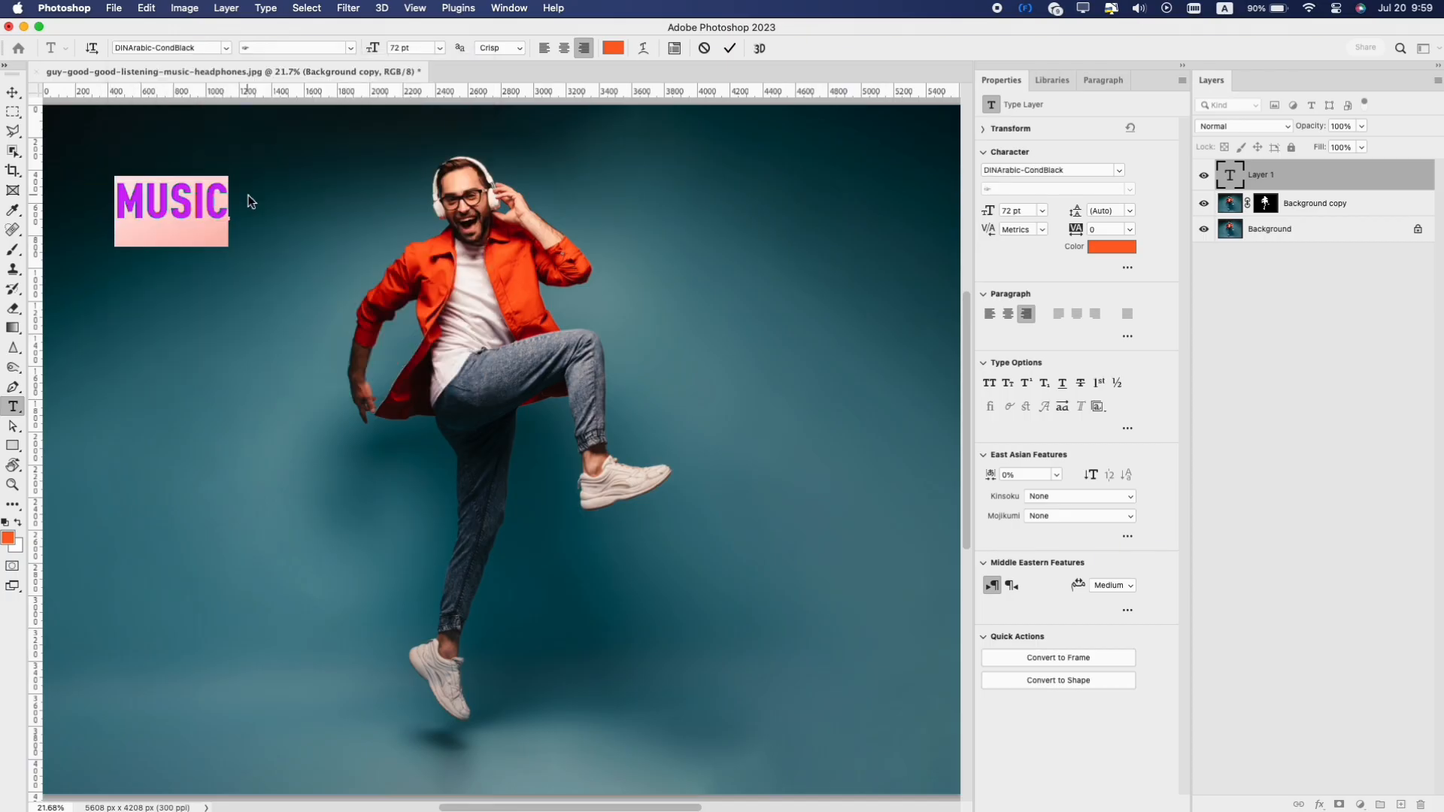
Step: Scale the MUSIC text to about 356% and centre it horizontally over the man's torso and raised knee
{"action": "left_click", "coordinate": [14, 94]}
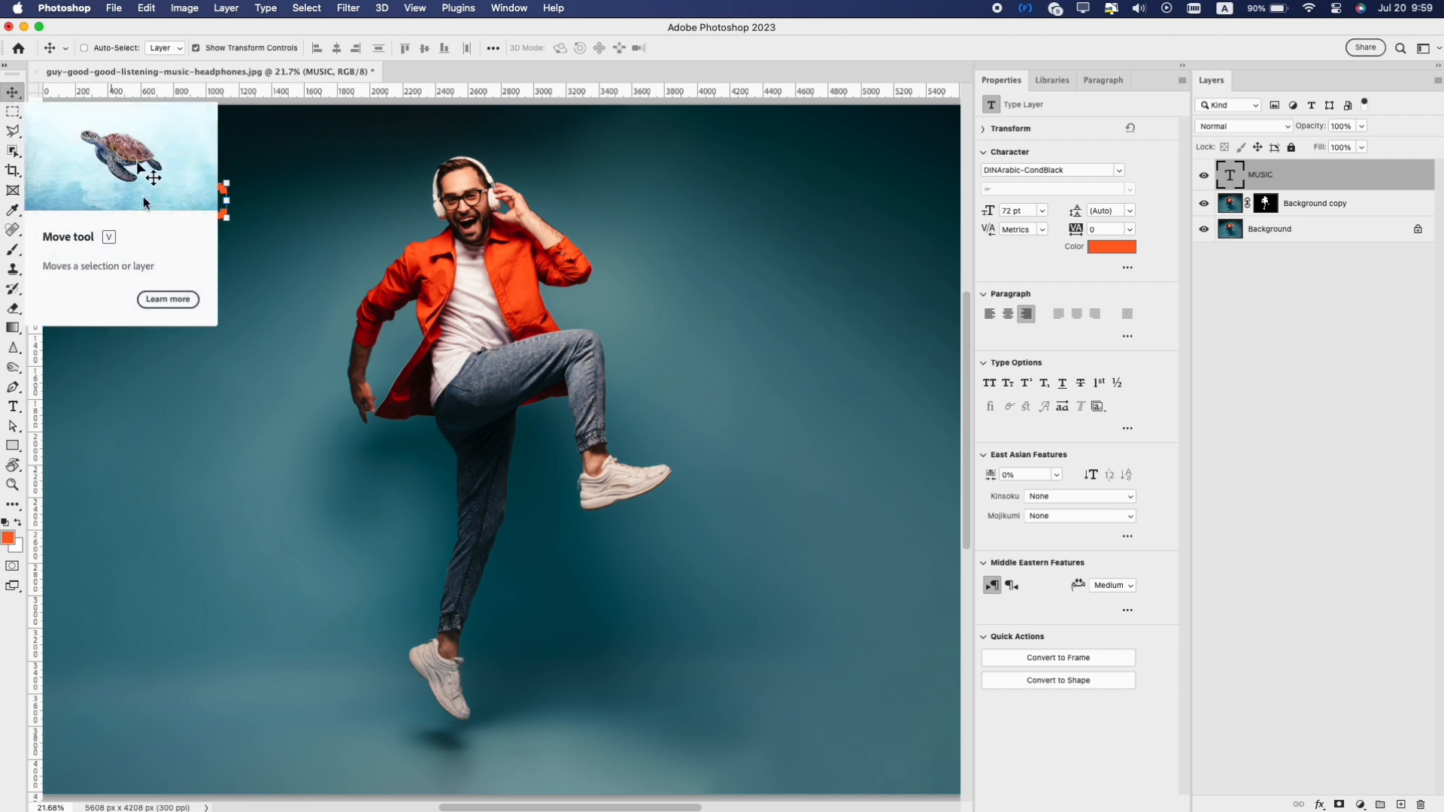
{"action": "left_click_drag", "start_coordinate": [227, 201], "coordinate": [665, 398]}
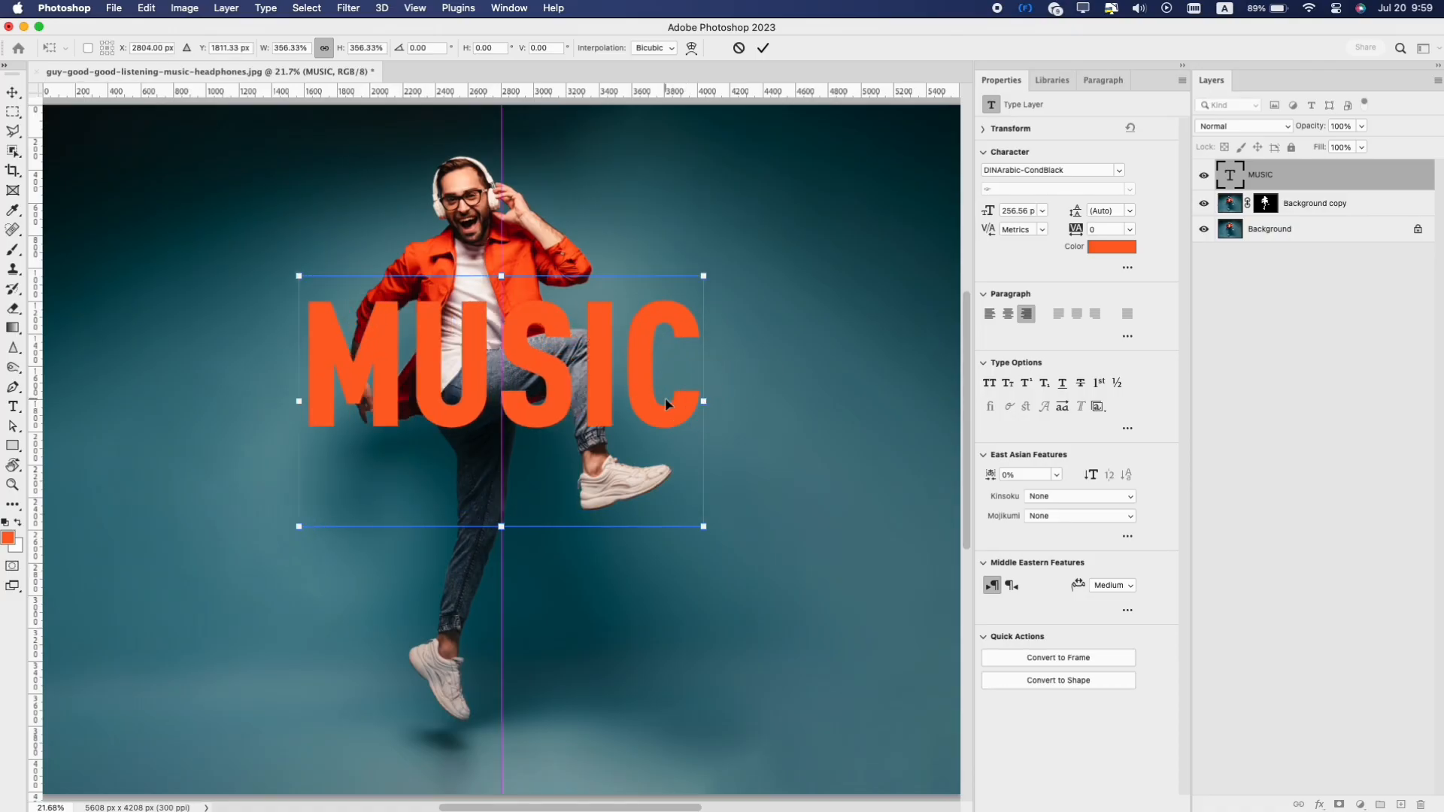
{"action": "key", "text": "Return"}
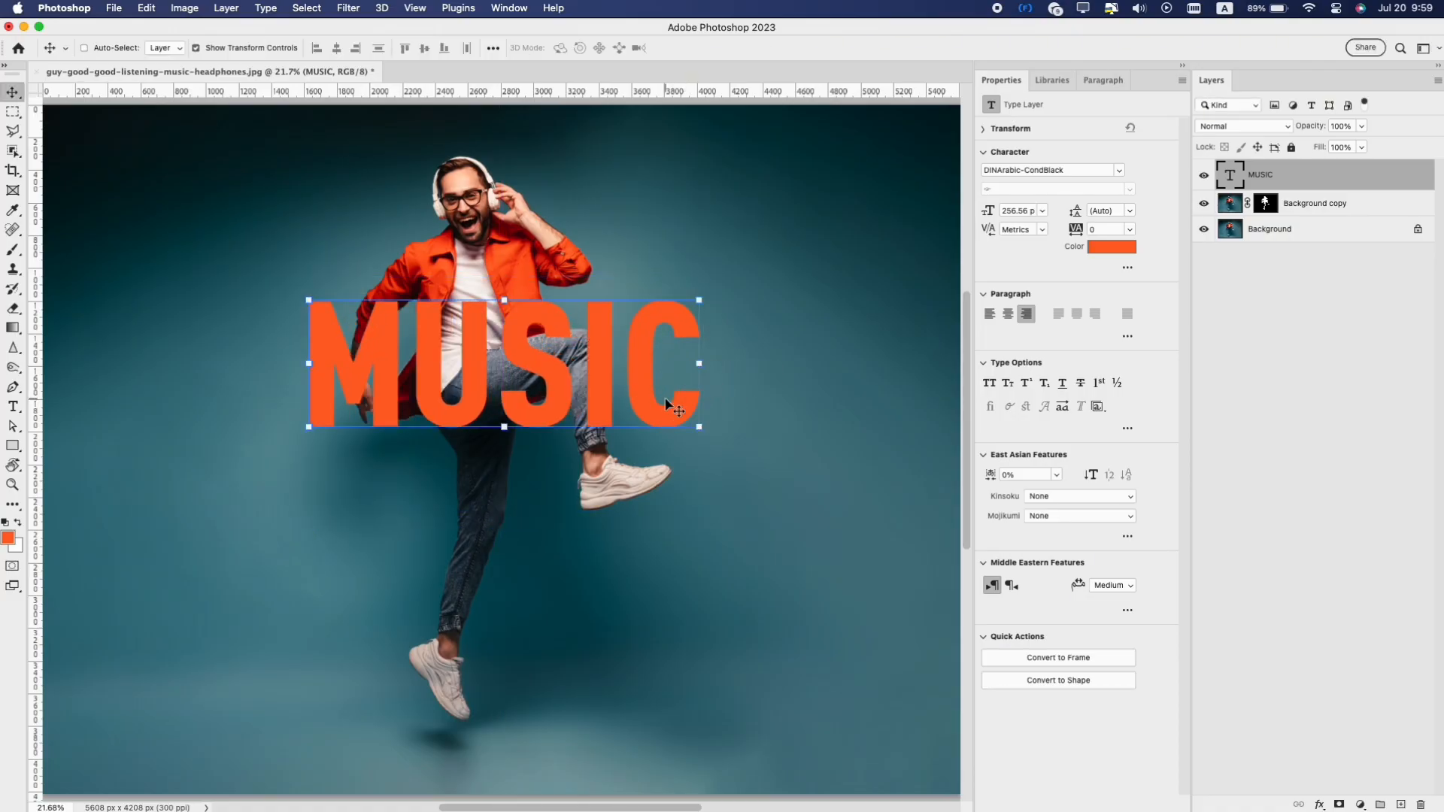
Step: Apply a Cylinder warp to the MUSIC text so it curves downward, and shift it slightly up around the man's waist
{"action": "key", "text": "super+t"}
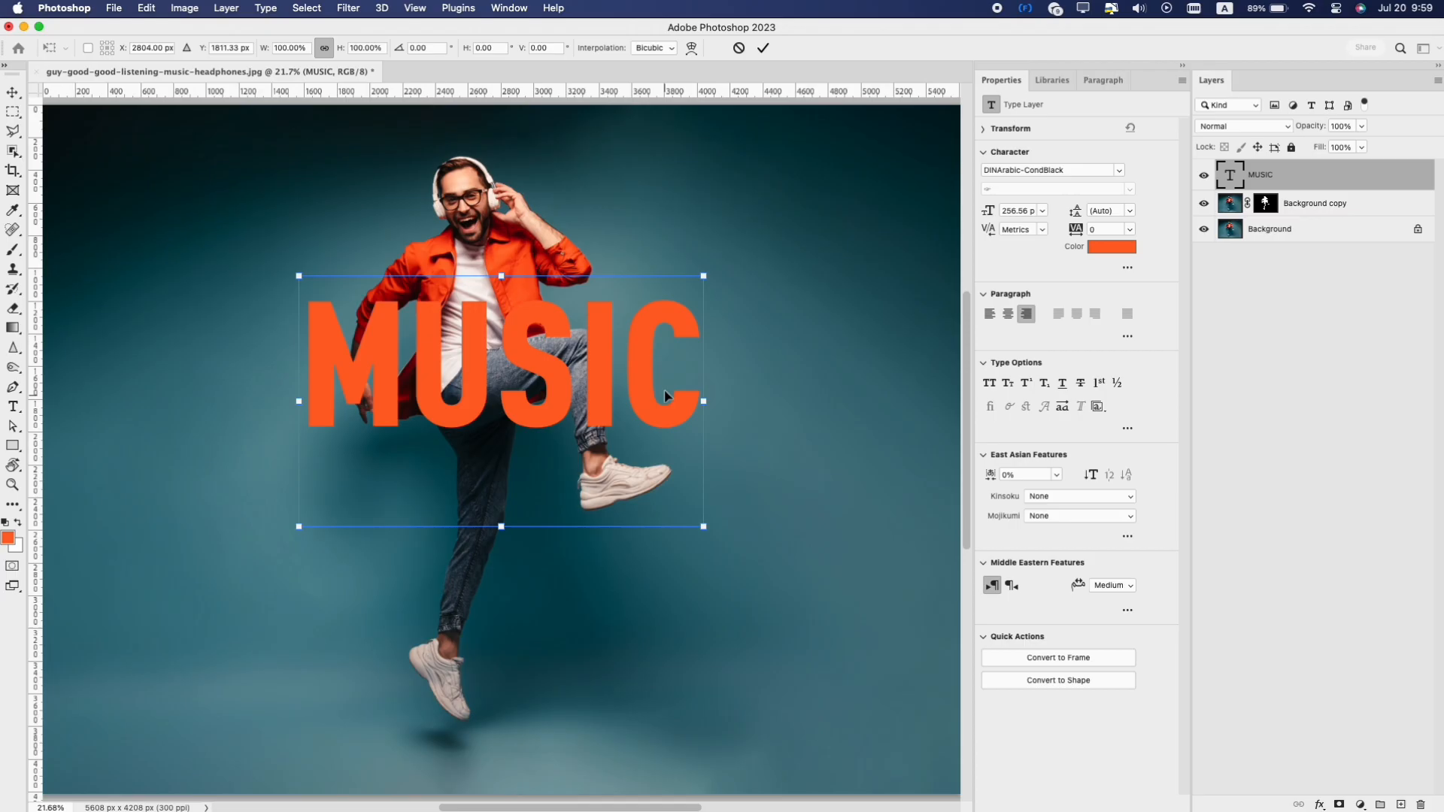
{"action": "right_click", "coordinate": [651, 326]}
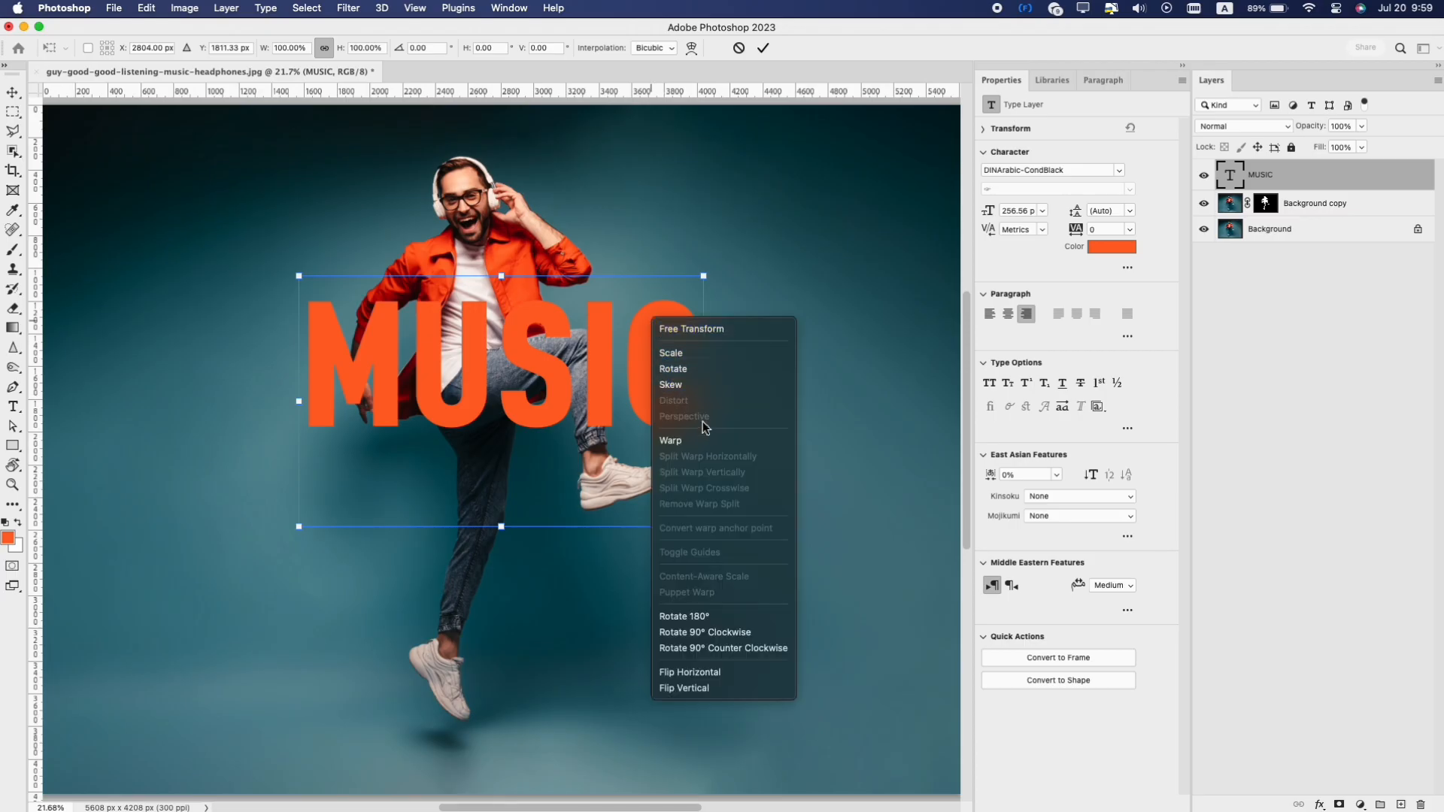
{"action": "left_click", "coordinate": [717, 442]}
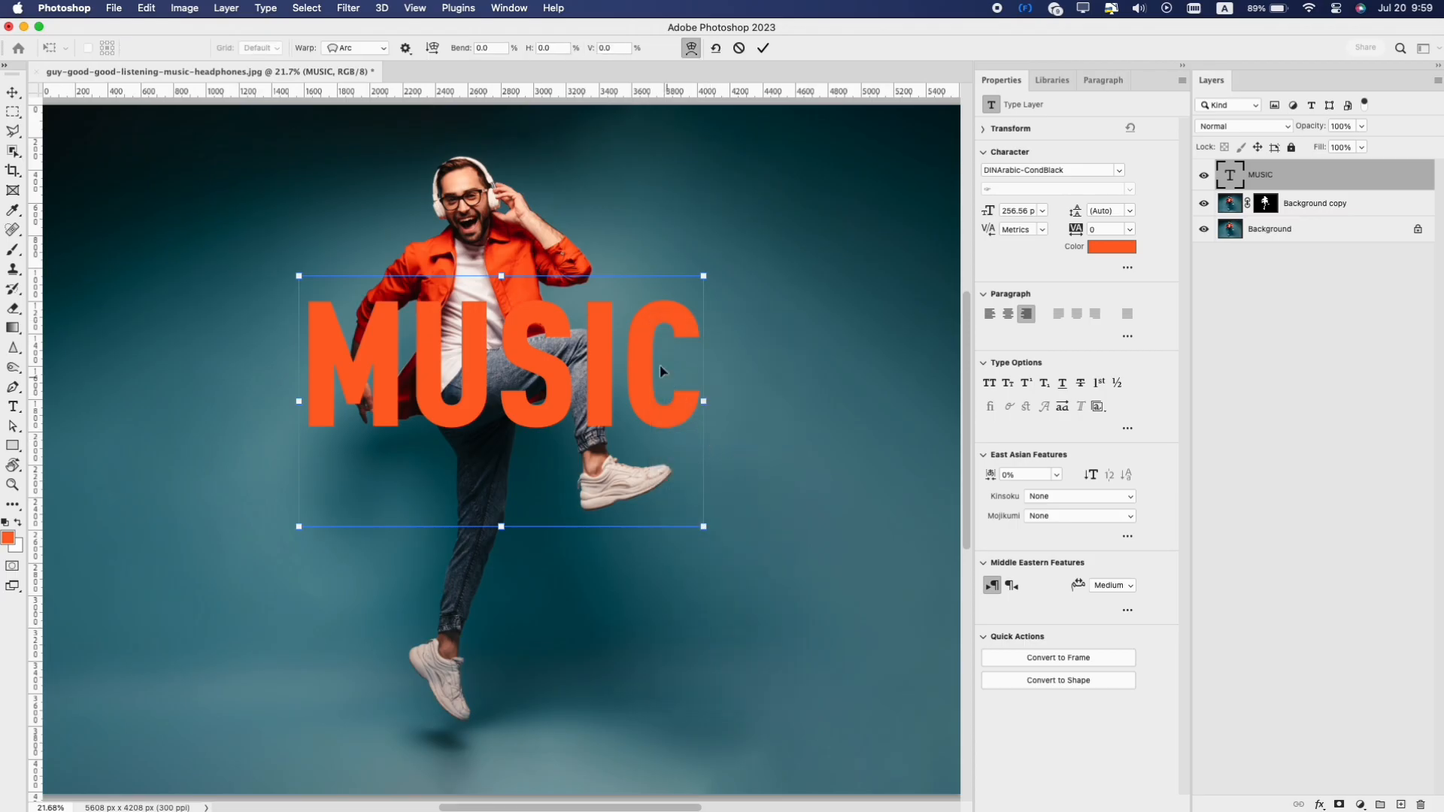
{"action": "left_click", "coordinate": [359, 48]}
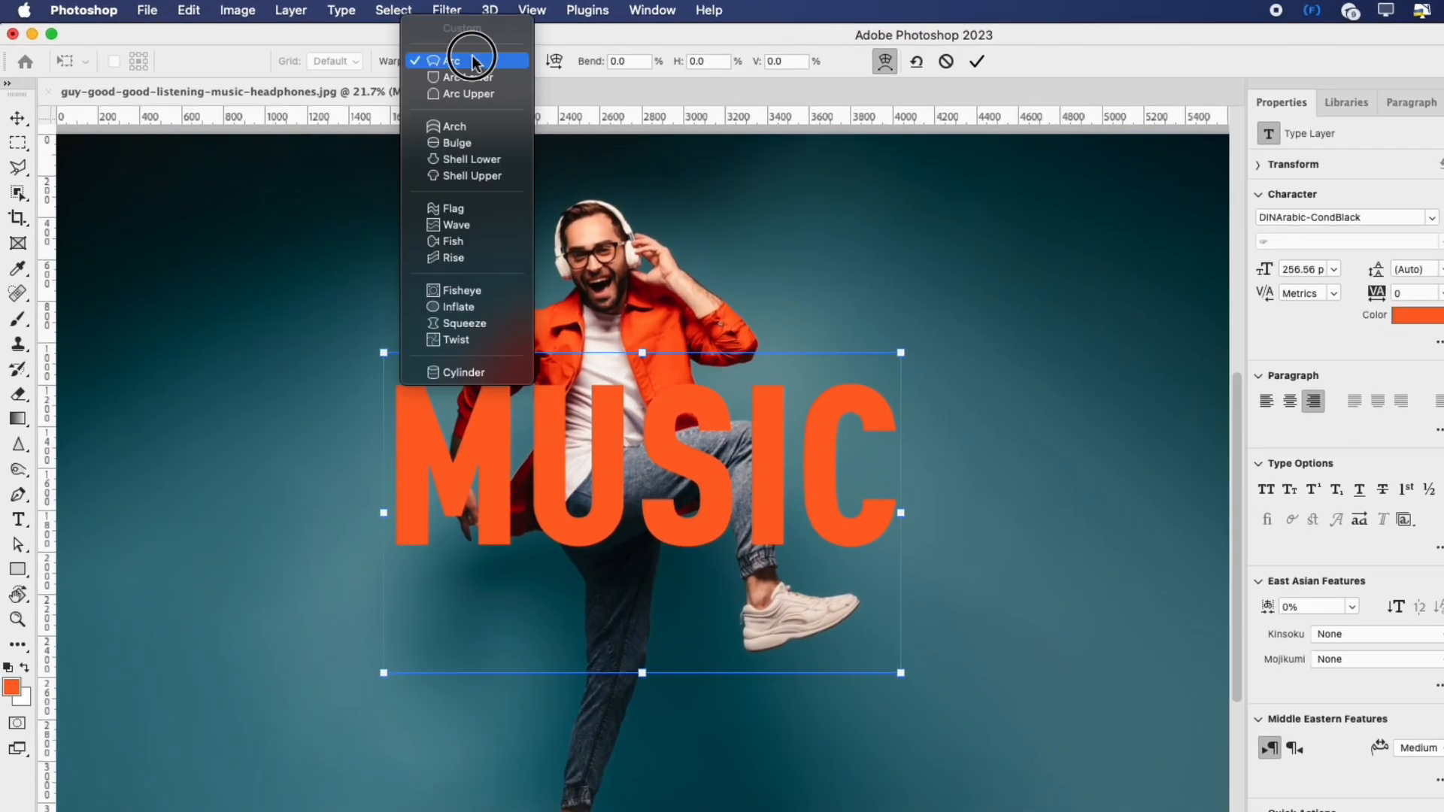
{"action": "left_click", "coordinate": [493, 372]}
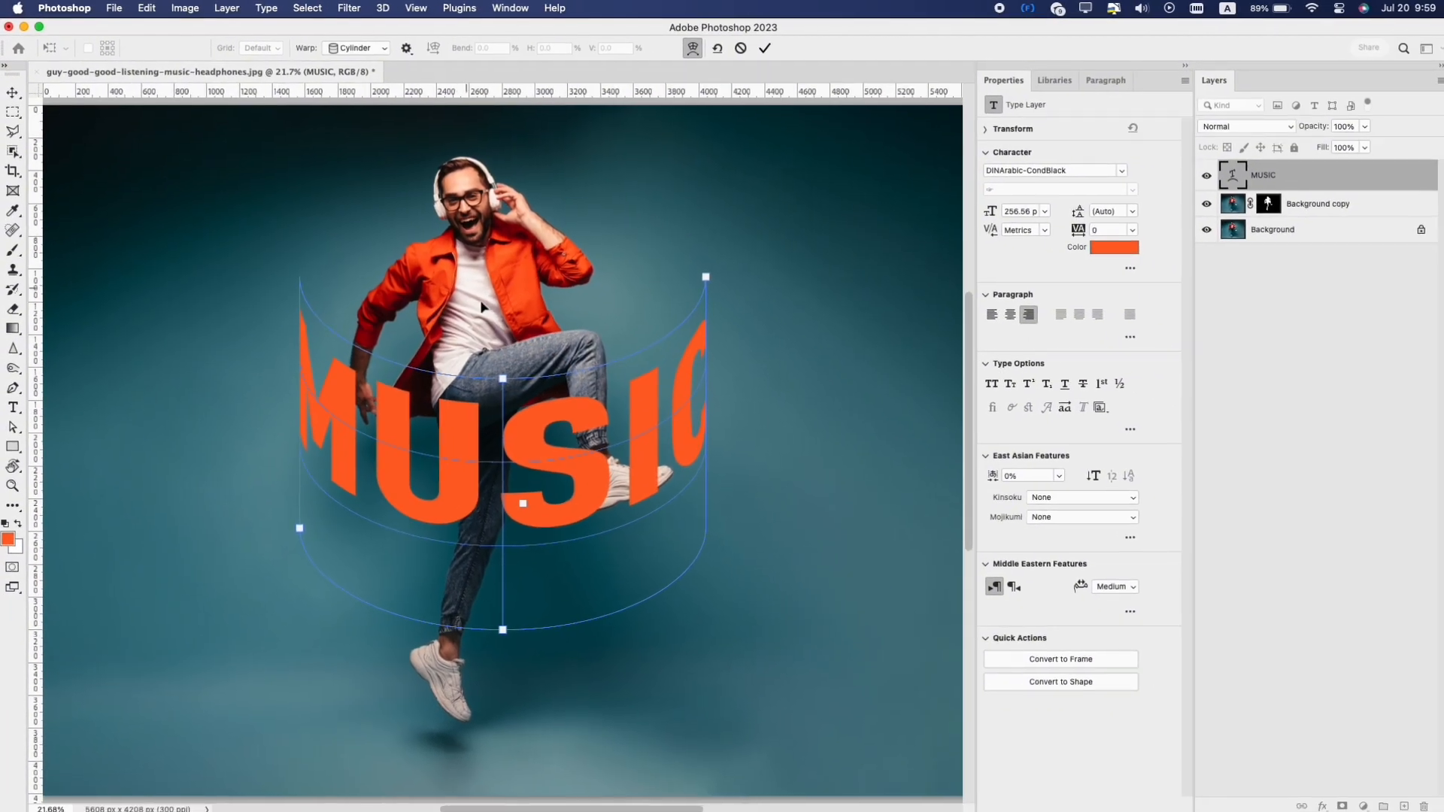
{"action": "left_click_drag", "start_coordinate": [484, 309], "coordinate": [483, 277]}
{"action": "mouse_move", "coordinate": [515, 334]}
{"action": "left_mouse_down"}
{"action": "mouse_move", "coordinate": [515, 316]}
{"action": "mouse_move", "coordinate": [515, 343]}
{"action": "left_mouse_up"}
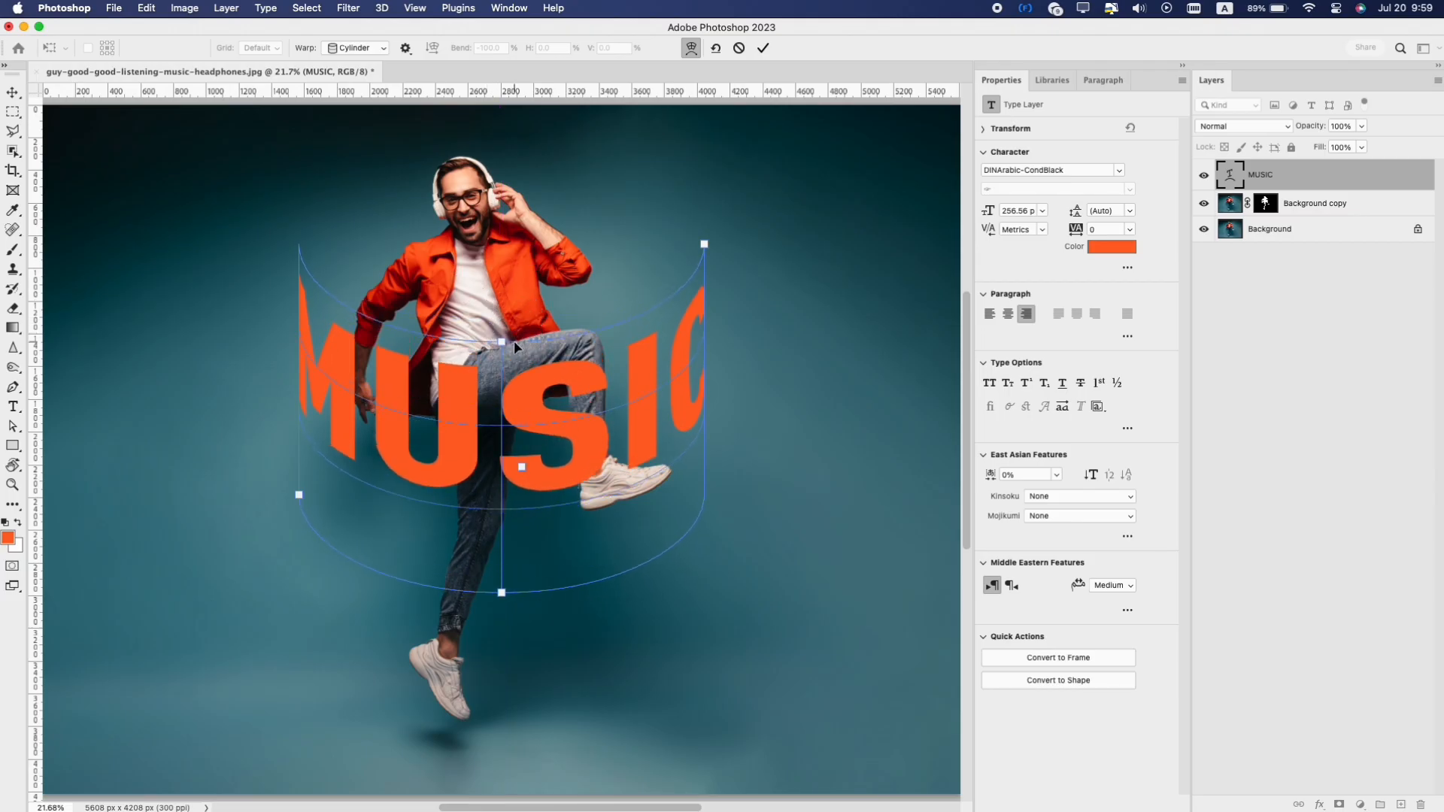
{"action": "key", "text": "Return"}
Step: Duplicate the MUSIC text layer and reverse the copy's Cylinder warp so it arches upward behind the man's head
{"action": "left_click_drag", "start_coordinate": [1292, 172], "coordinate": [1397, 802]}
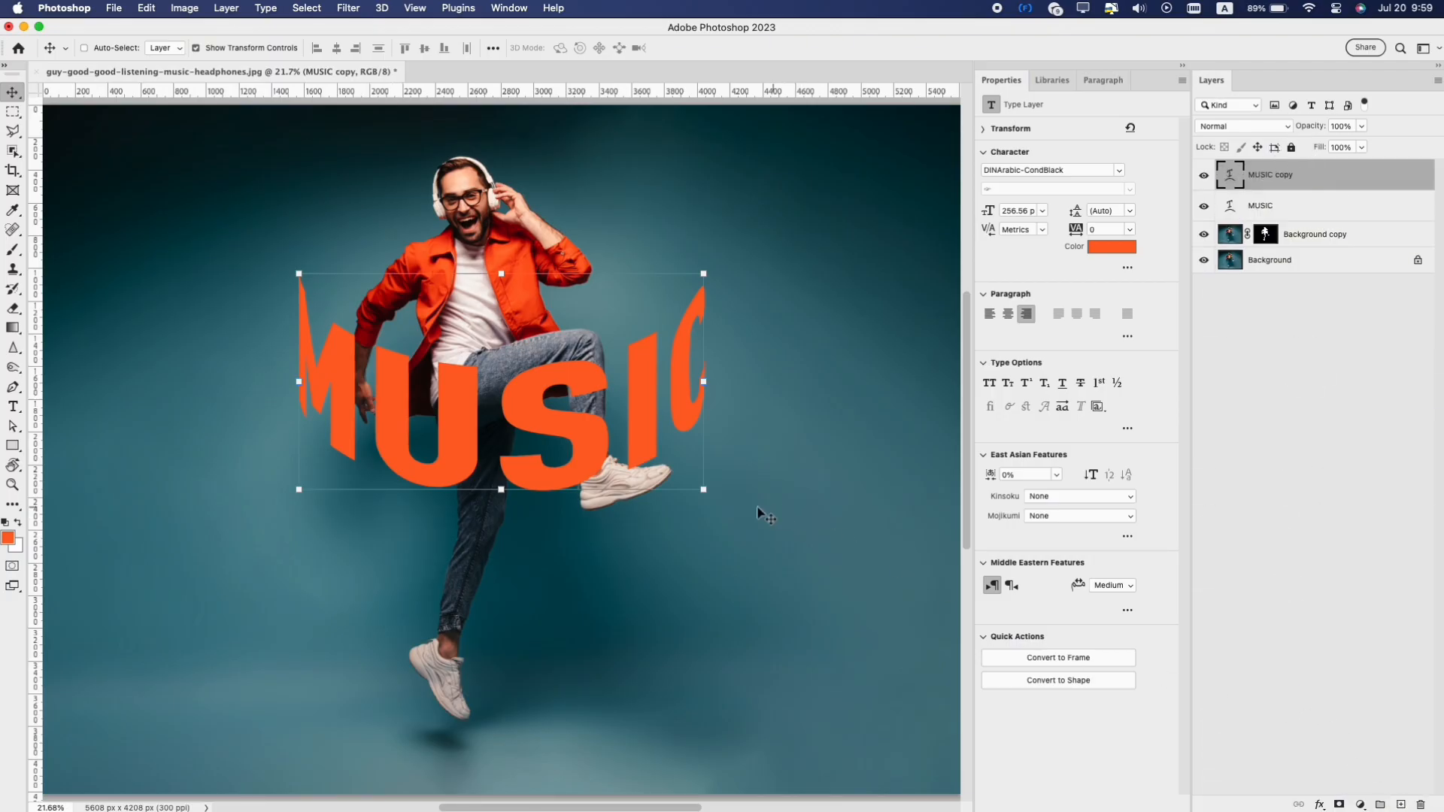
{"action": "key", "text": "super+t"}
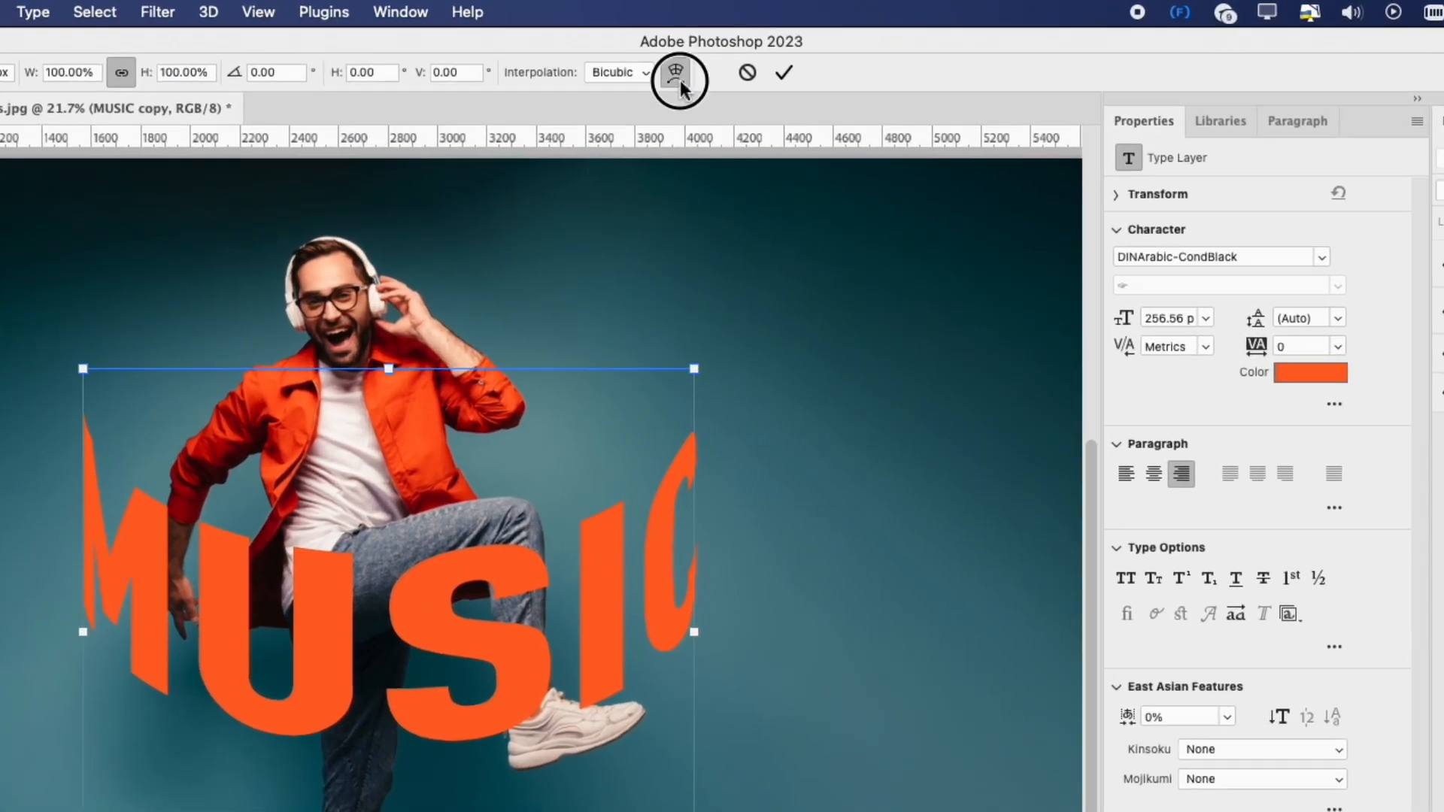
{"action": "left_click", "coordinate": [691, 47]}
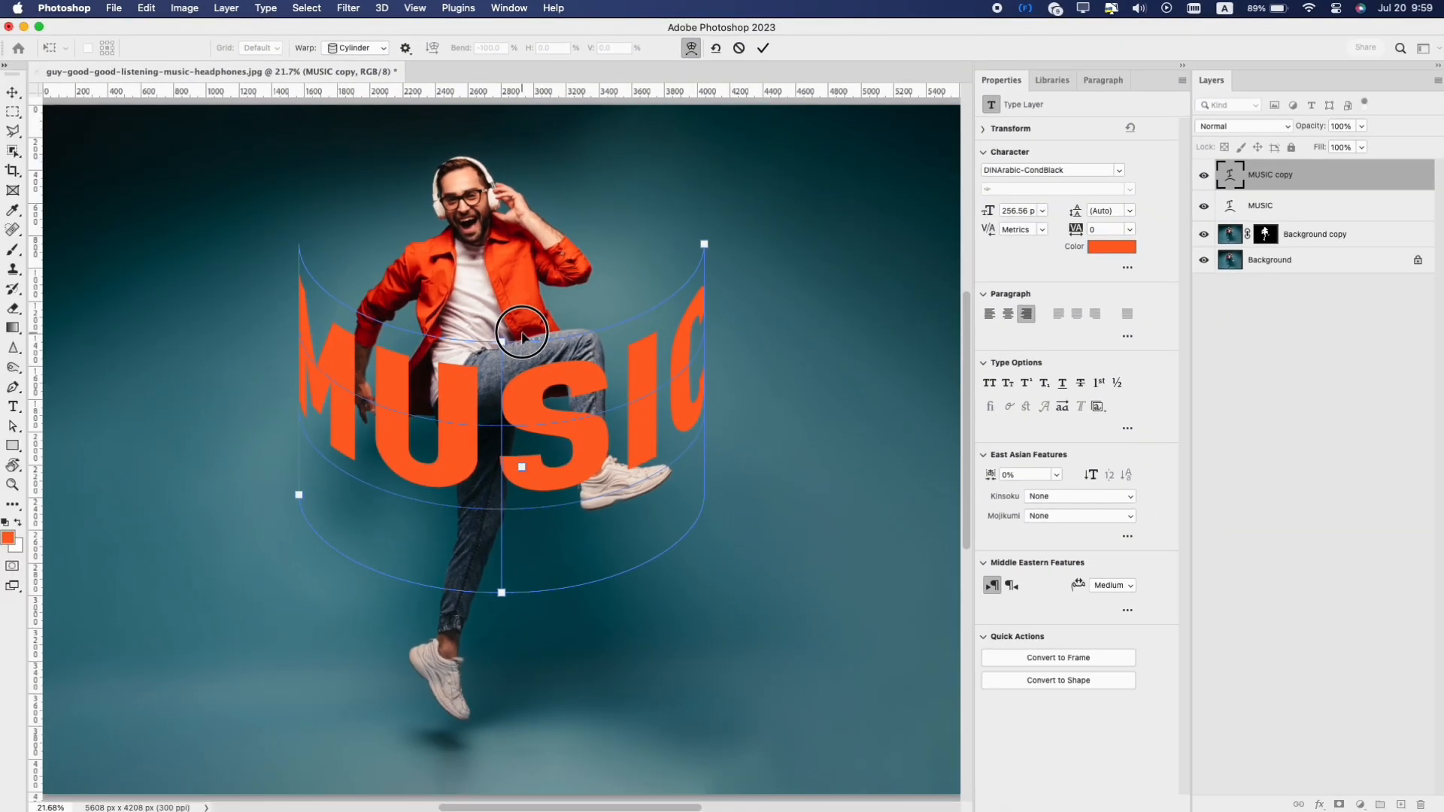
{"action": "left_click_drag", "start_coordinate": [511, 347], "coordinate": [524, 165]}
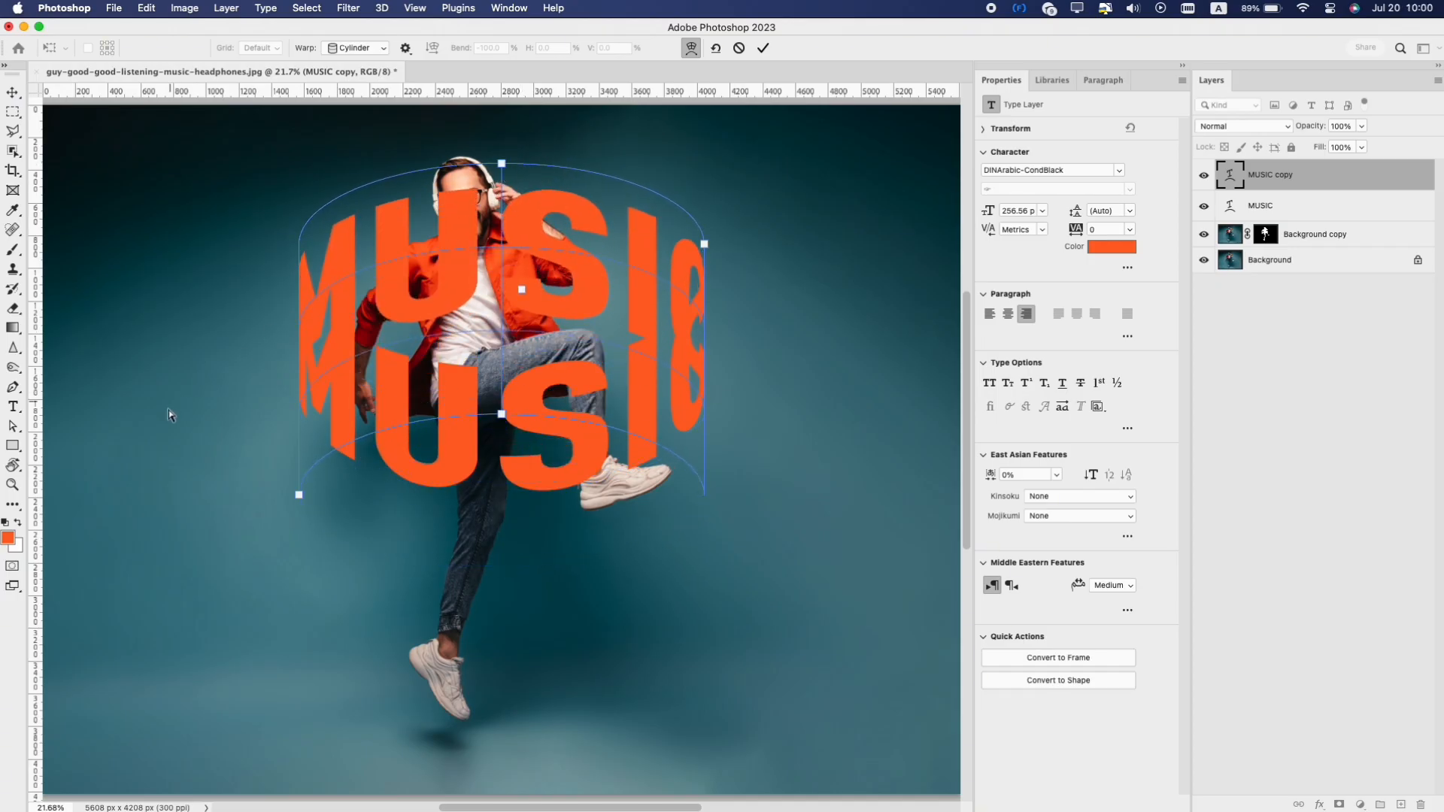
{"action": "key", "text": "Return"}
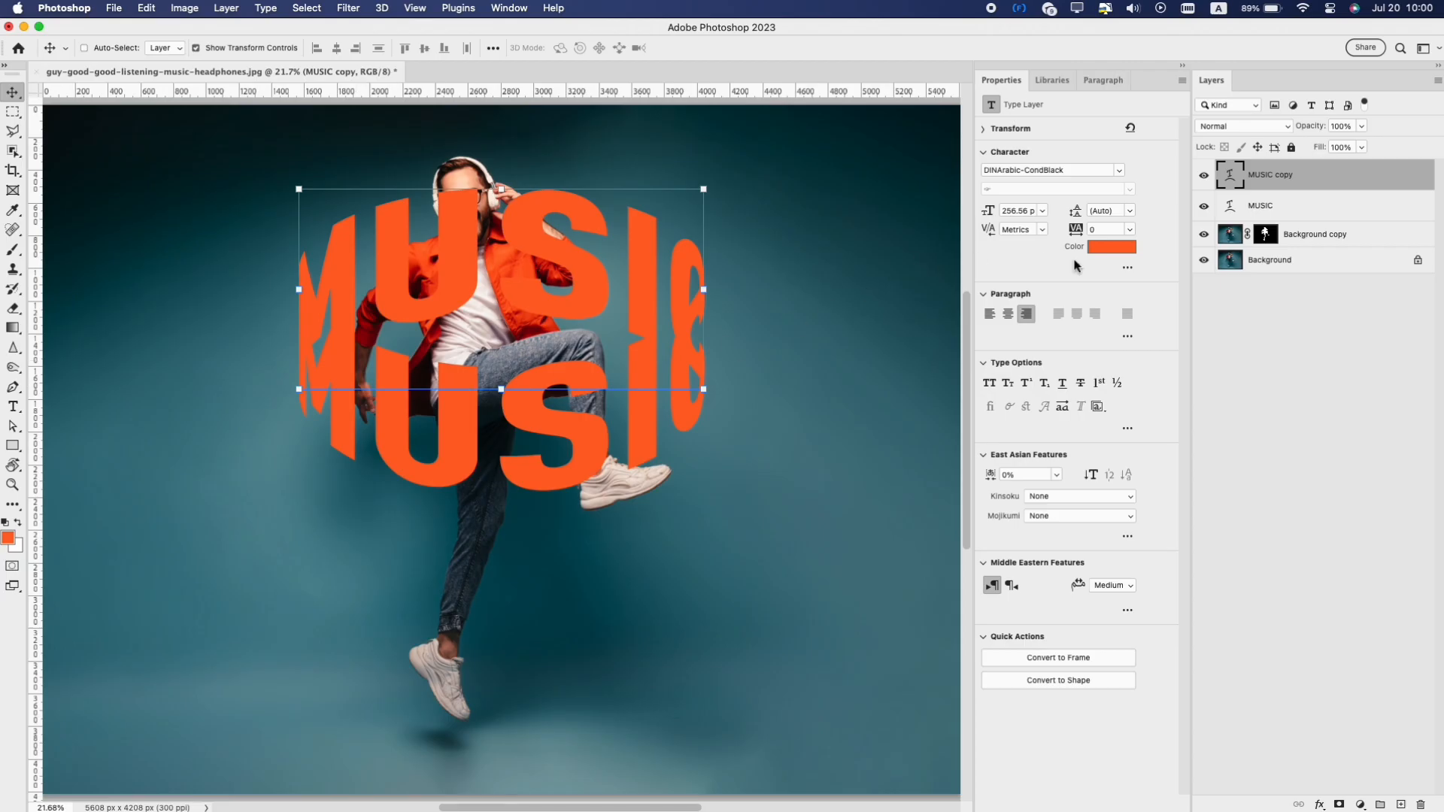
Step: Colour the upward-arching MUSIC copy #f15a1d and place its layer directly beneath the Background copy layer
{"action": "left_click", "coordinate": [1113, 248]}
{"action": "left_click", "coordinate": [899, 249]}
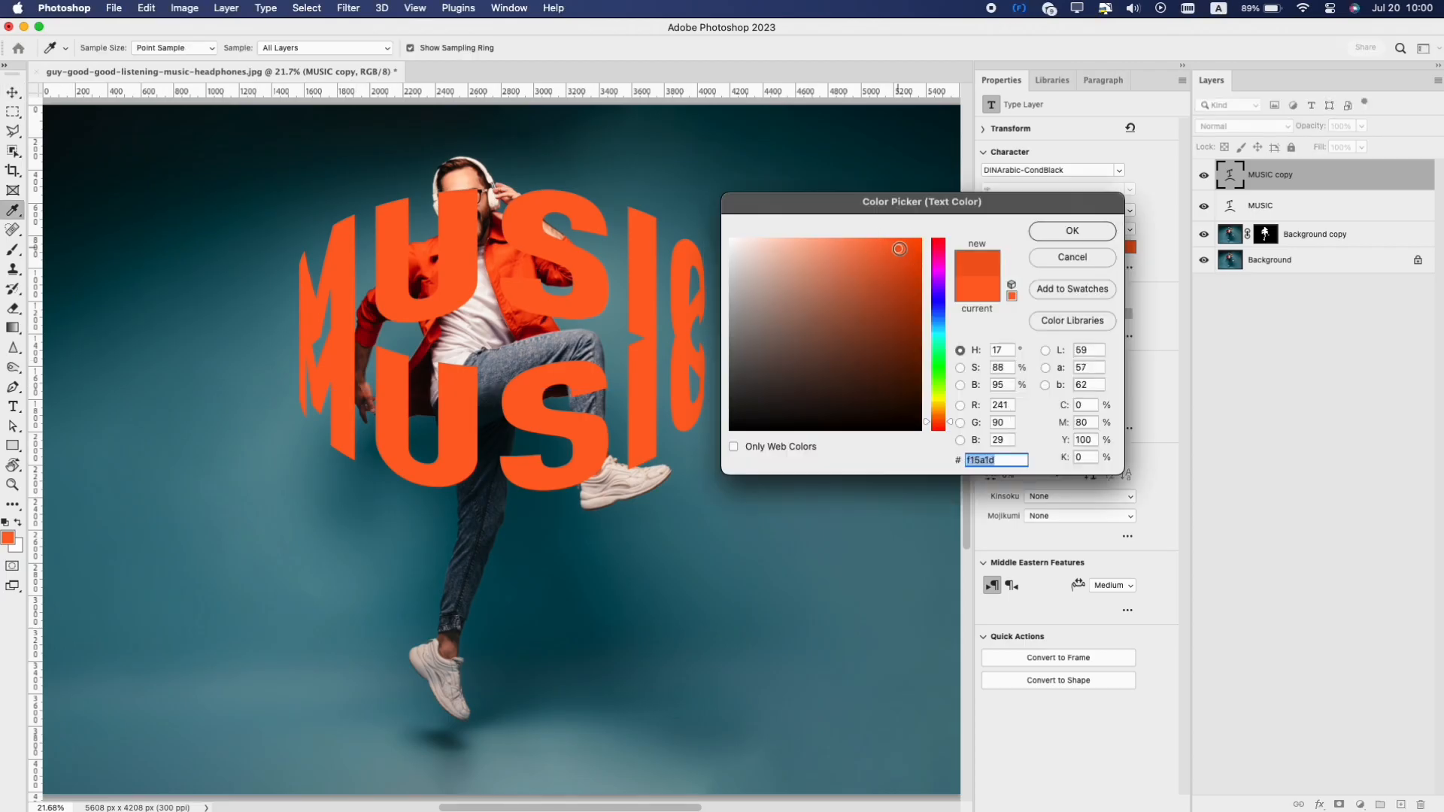
{"action": "left_click", "coordinate": [1068, 230]}
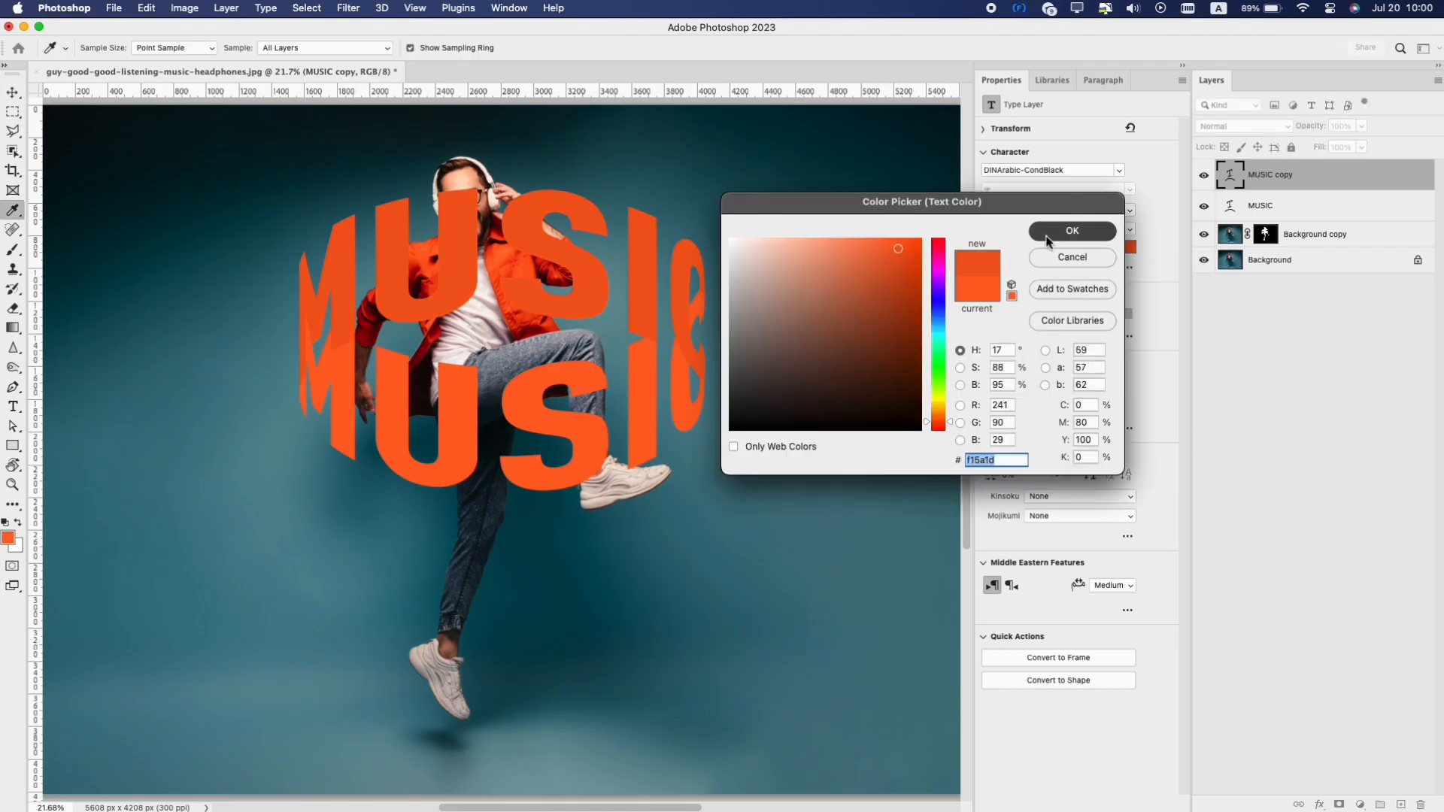
{"action": "left_click_drag", "start_coordinate": [1283, 188], "coordinate": [1289, 252]}
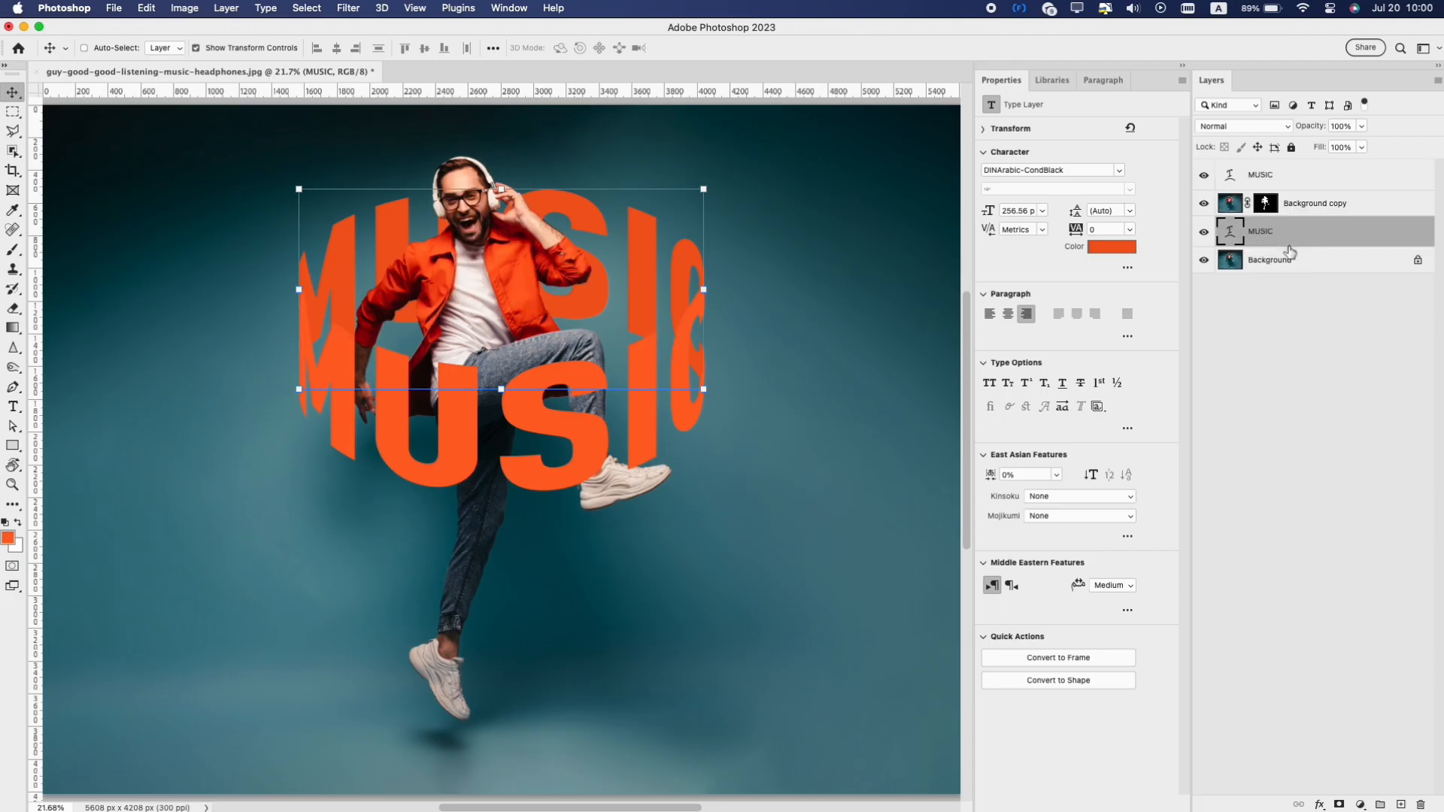
Step: Scale both MUSIC text layers together to about 71%, rotate them about 51.6° and nudge them around the man's body
{"action": "left_click", "coordinate": [1294, 180], "text": "super"}
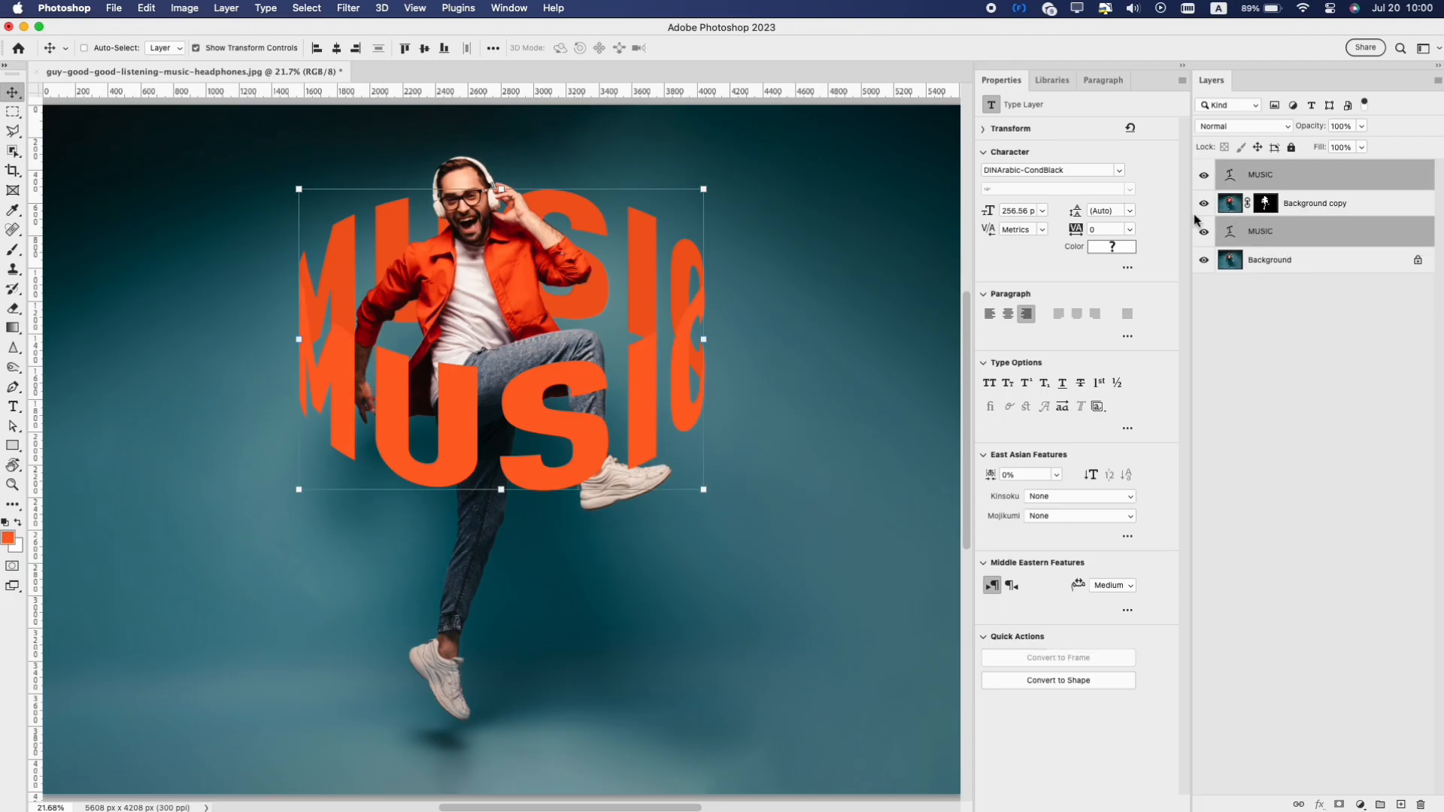
{"action": "left_click_drag", "start_coordinate": [703, 337], "coordinate": [565, 430]}
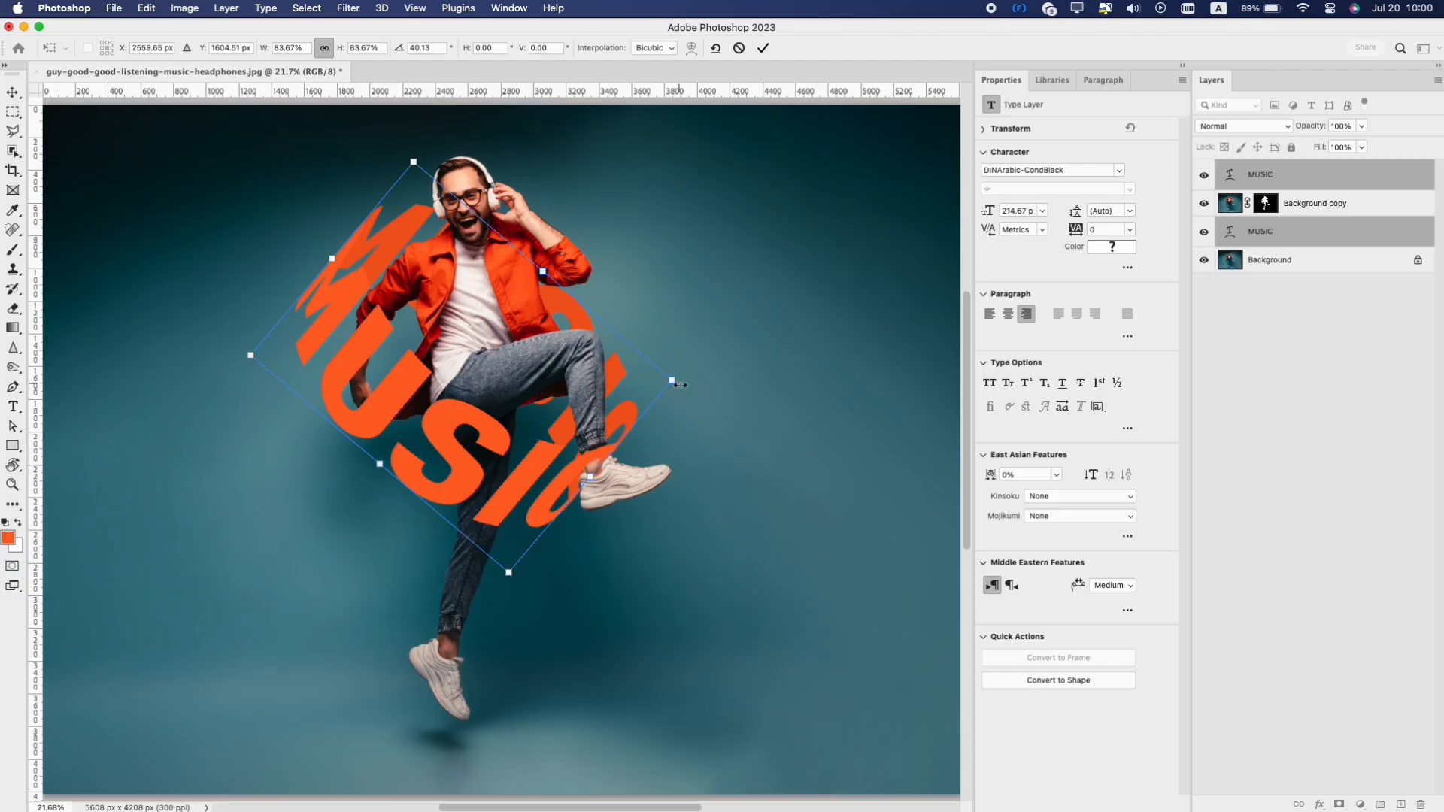
{"action": "left_click_drag", "start_coordinate": [679, 384], "coordinate": [623, 416]}
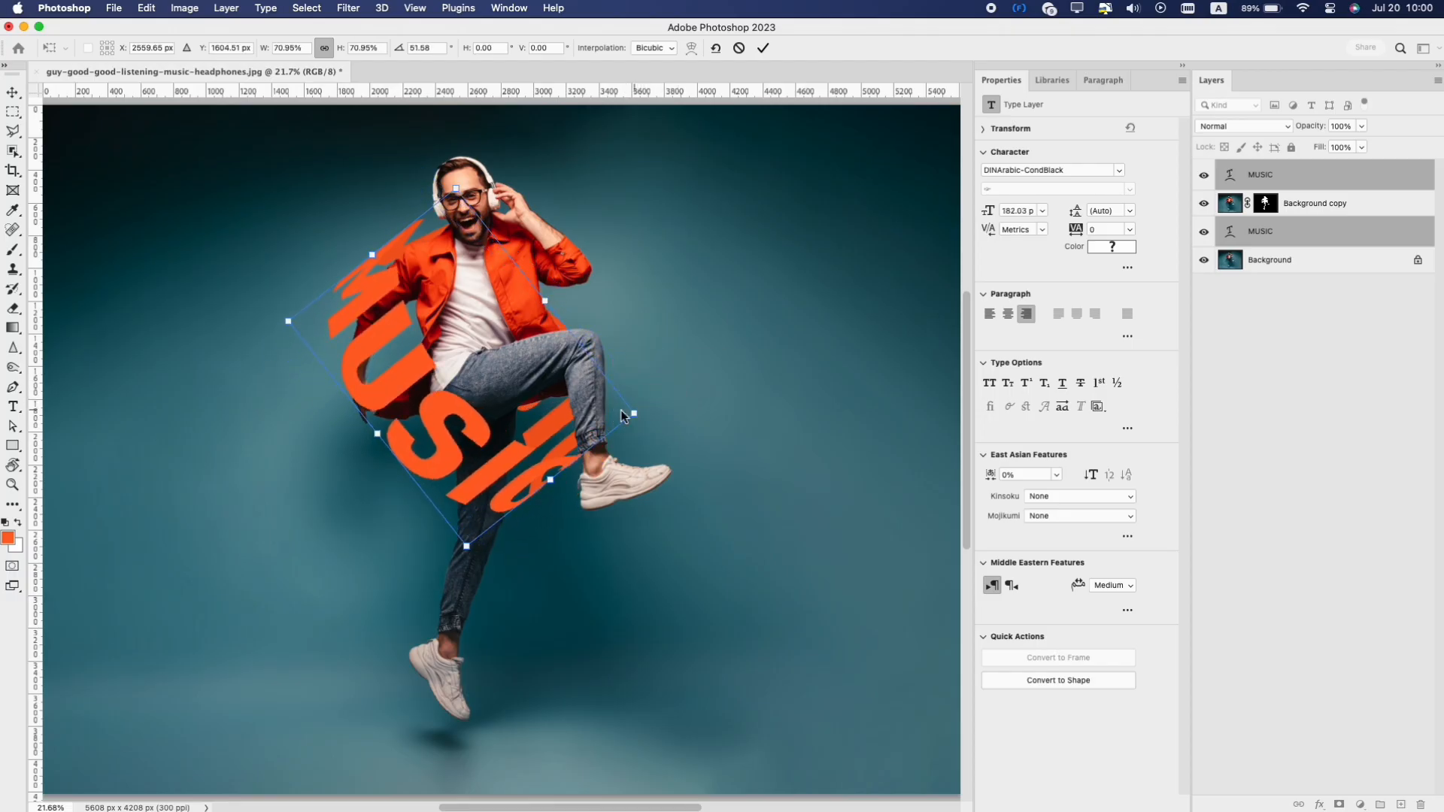
{"action": "left_click_drag", "start_coordinate": [505, 410], "coordinate": [497, 408]}
{"action": "key", "text": "Return"}
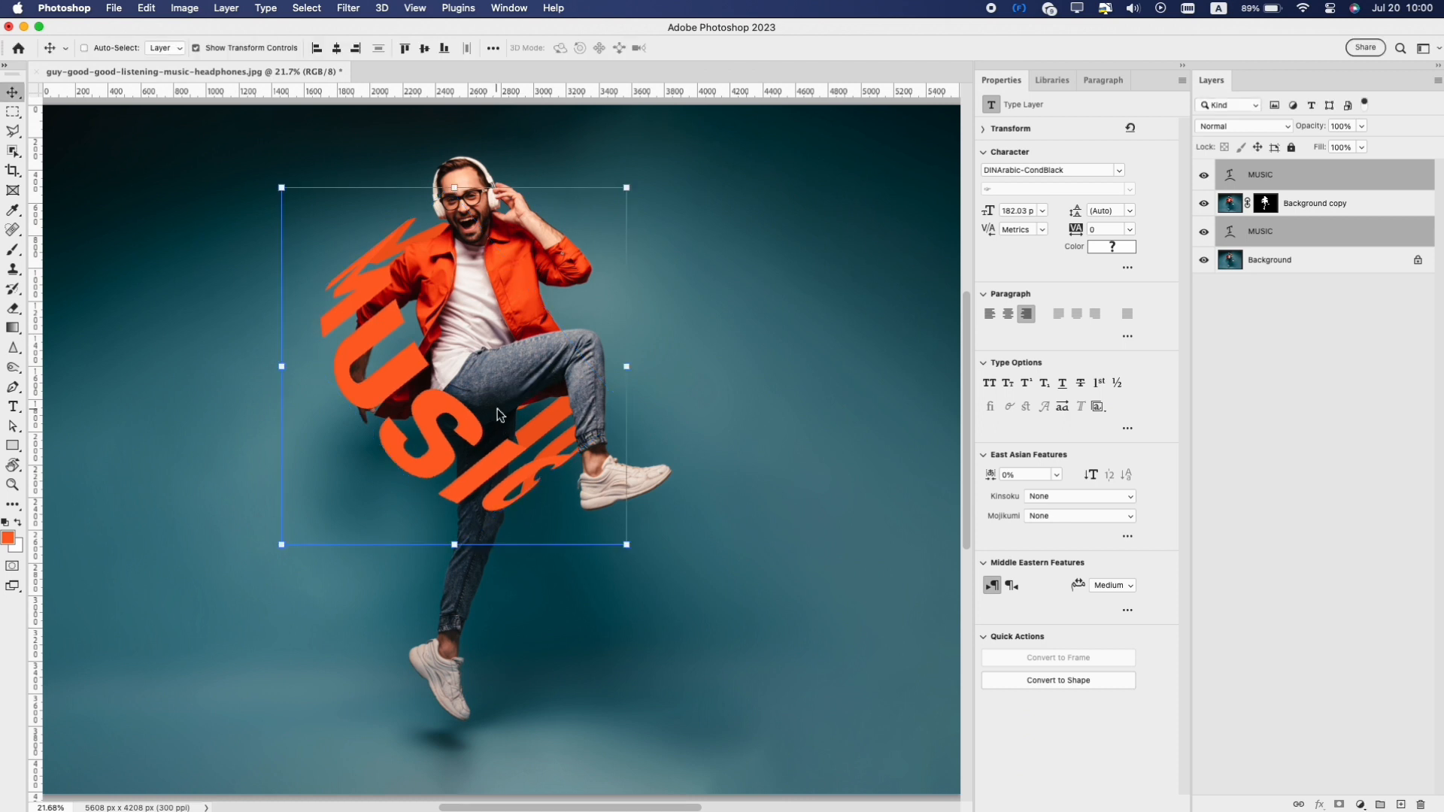
Step: With the Background layer active, select the orange jacket and lettering using Color Range with sampled colors and a raised fuzziness
{"action": "left_click", "coordinate": [1271, 260]}
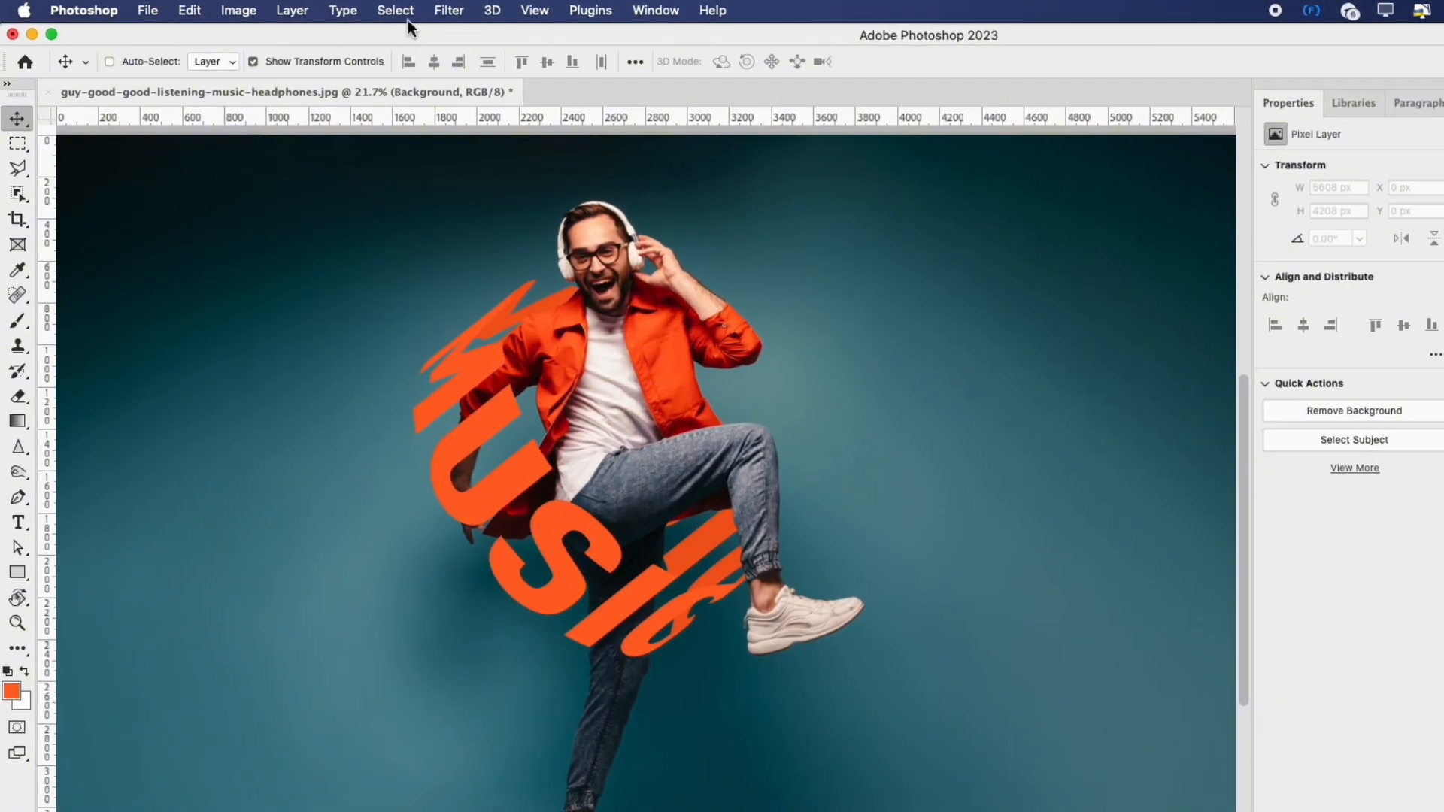
{"action": "left_click", "coordinate": [307, 7]}
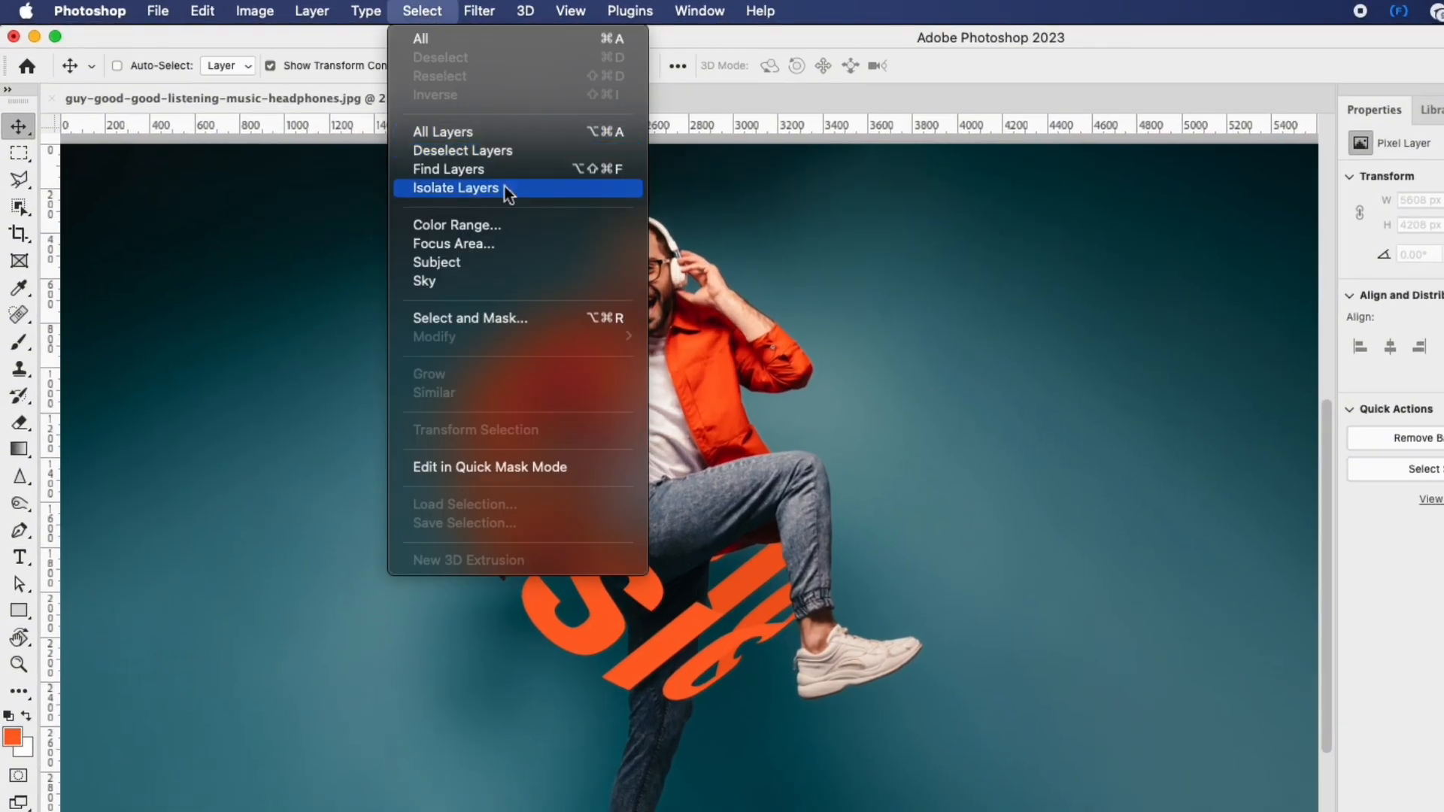
{"action": "left_click", "coordinate": [514, 224]}
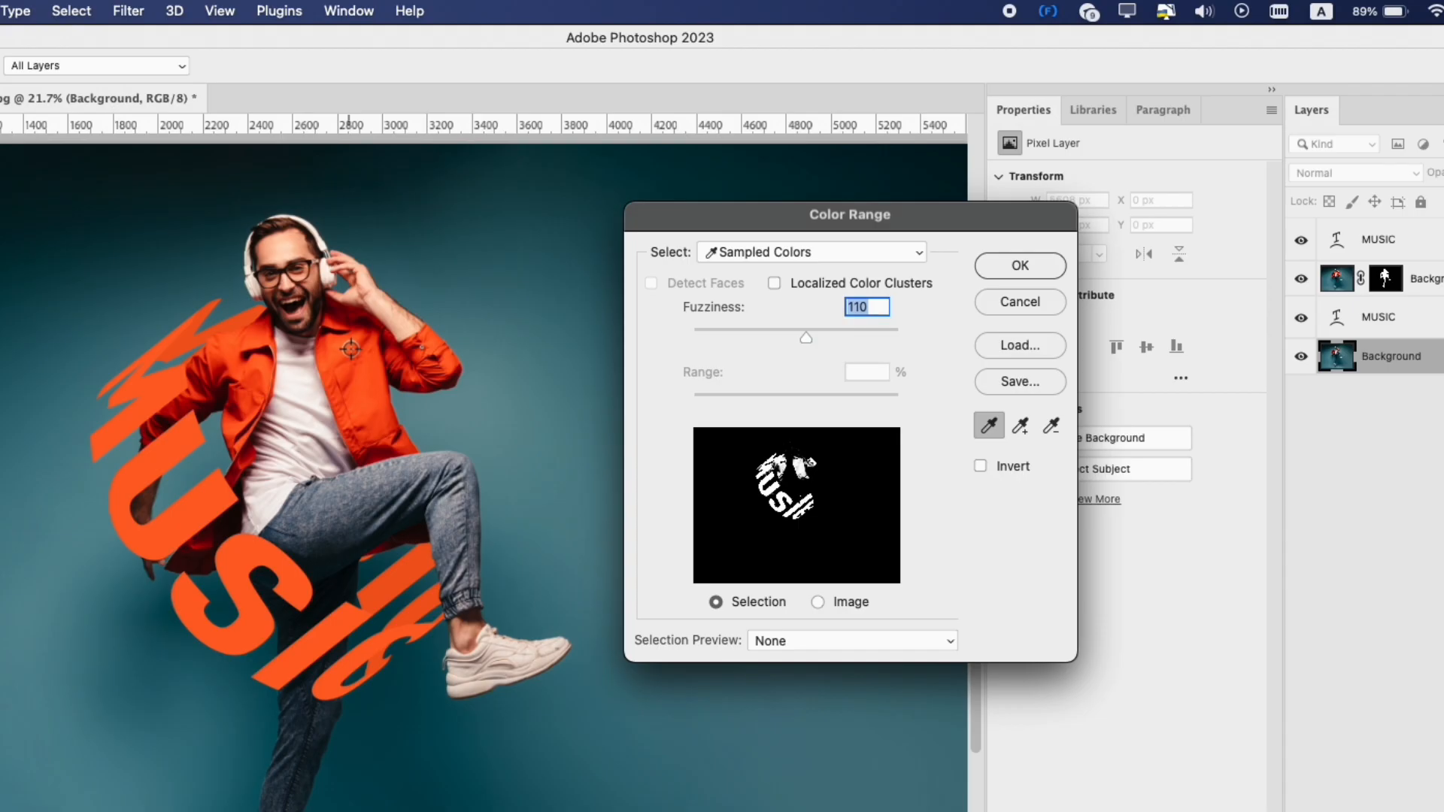
{"action": "scroll", "coordinate": [351, 348], "scroll_direction": "down", "scroll_amount": 1}
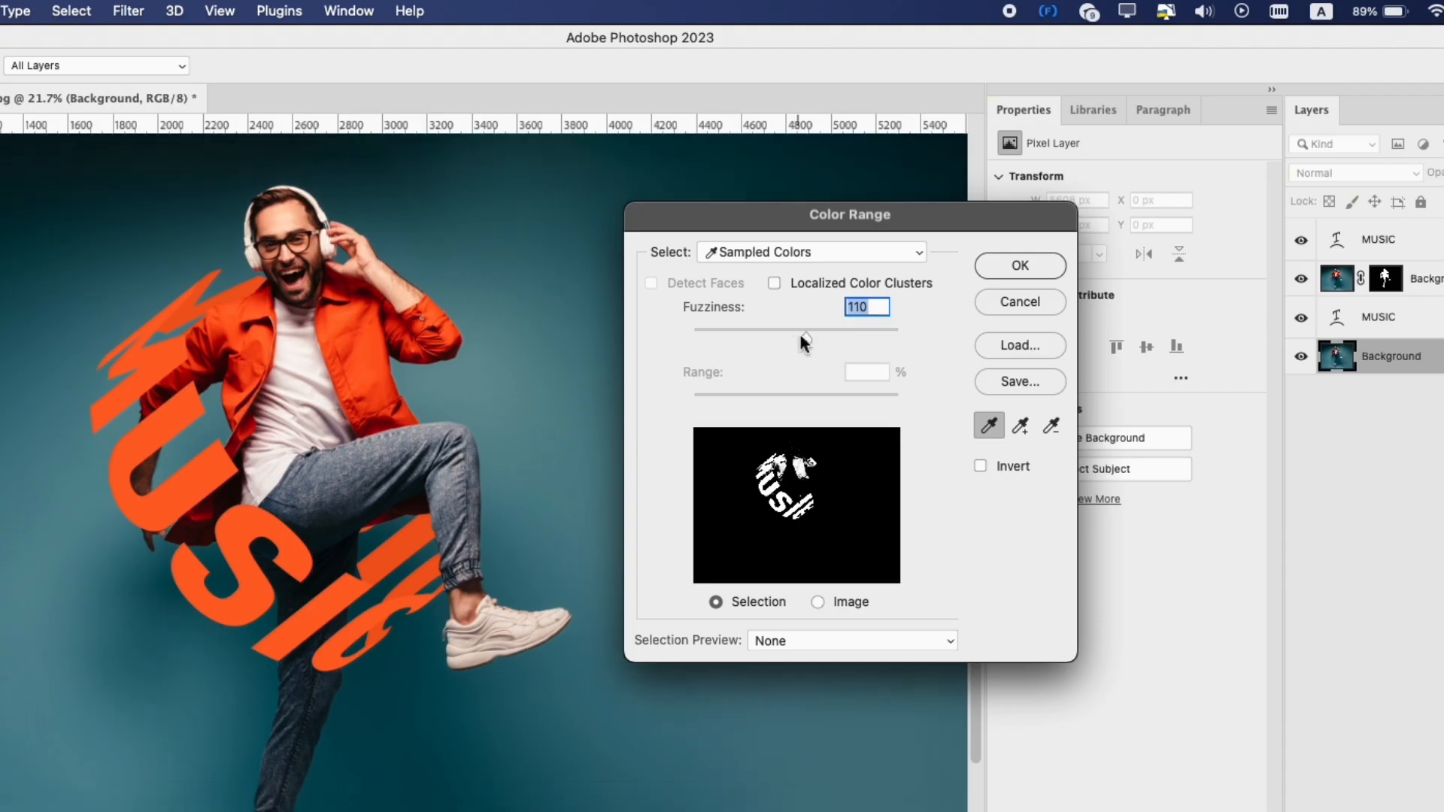
{"action": "mouse_move", "coordinate": [822, 335]}
{"action": "left_mouse_down"}
{"action": "mouse_move", "coordinate": [861, 331]}
{"action": "mouse_move", "coordinate": [840, 331]}
{"action": "left_mouse_up"}
{"action": "left_click", "coordinate": [1021, 265]}
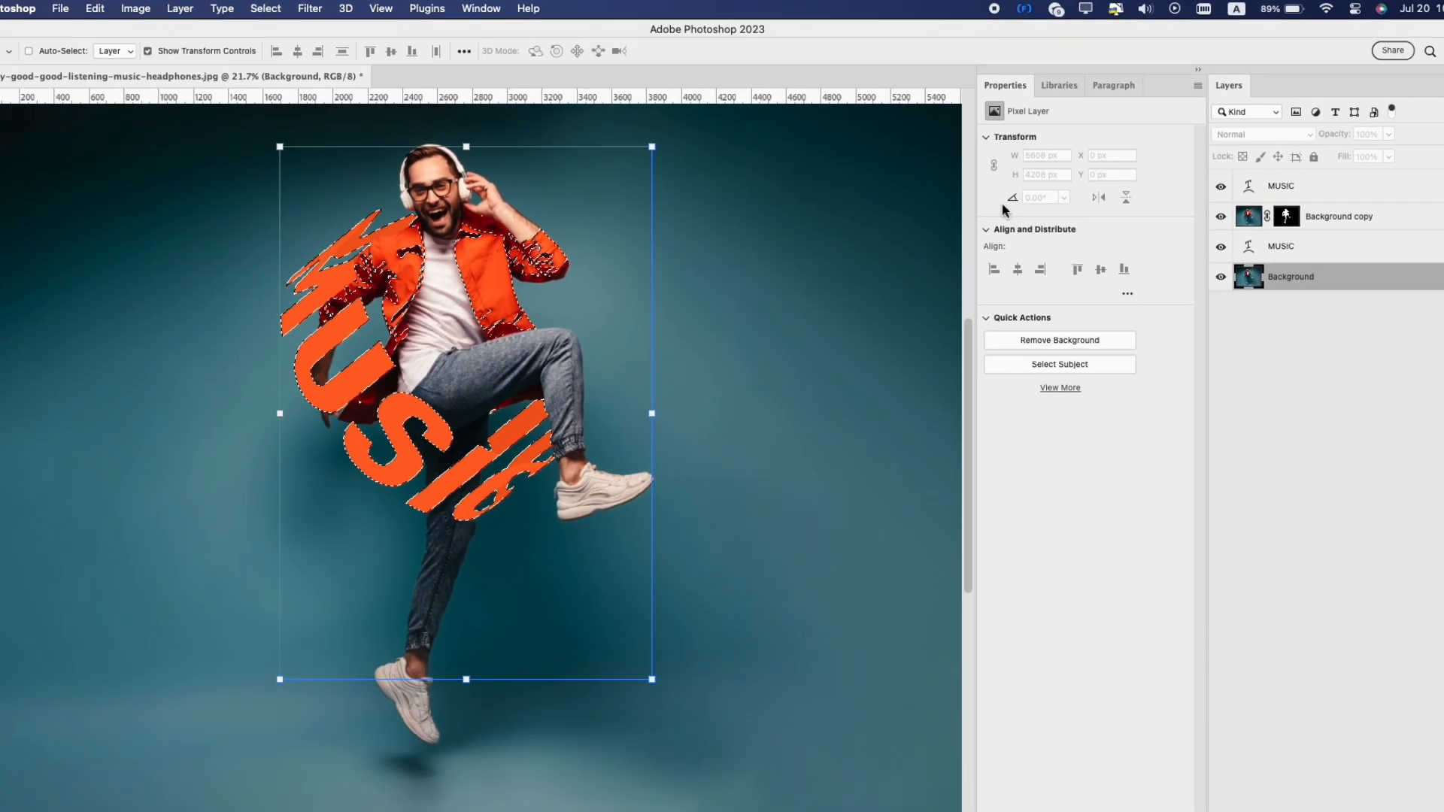
Step: Add a Black & White adjustment layer directly above the Background copy layer, masked by the current orange selection
{"action": "left_click", "coordinate": [1310, 204]}
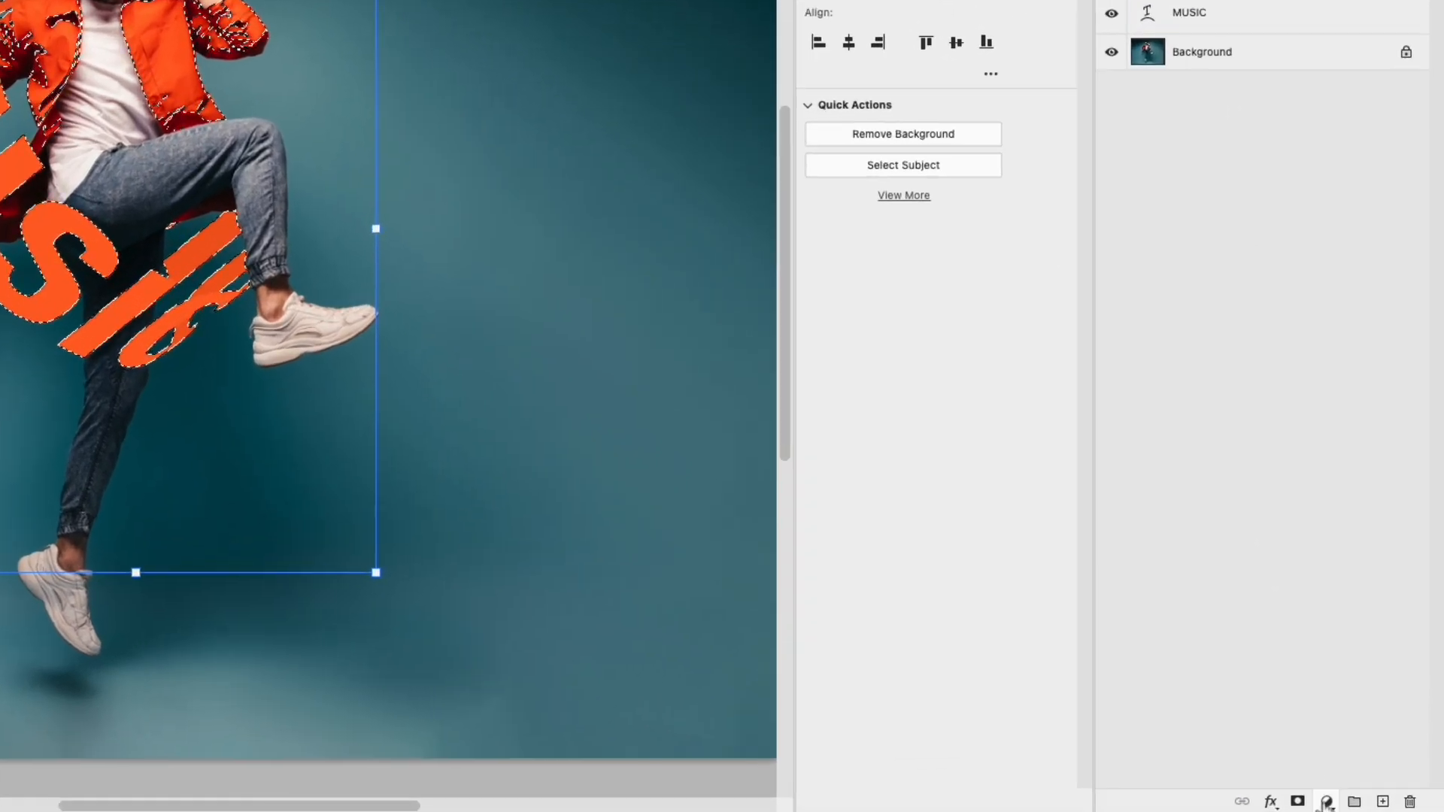
{"action": "left_click", "coordinate": [1360, 805]}
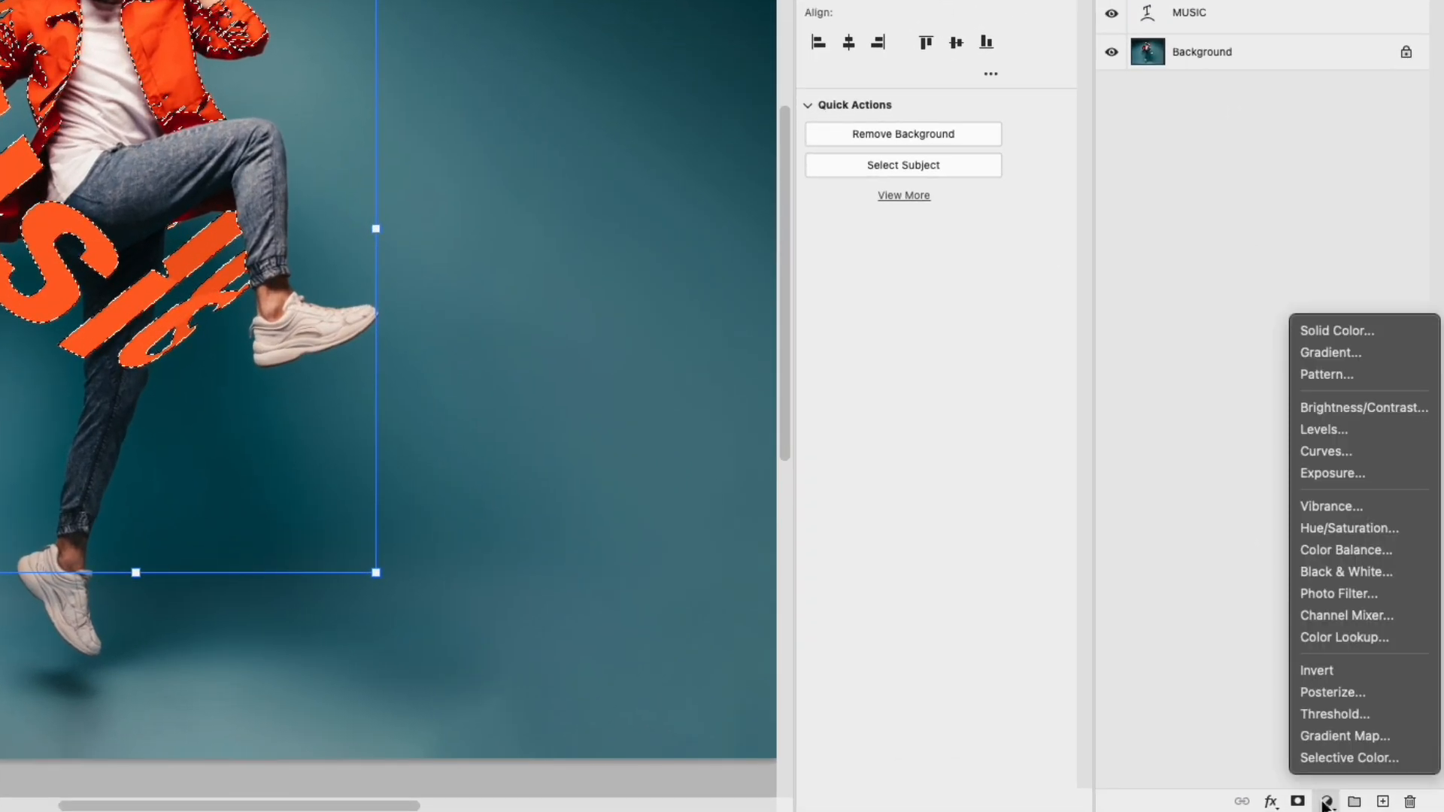
{"action": "left_click", "coordinate": [1346, 572]}
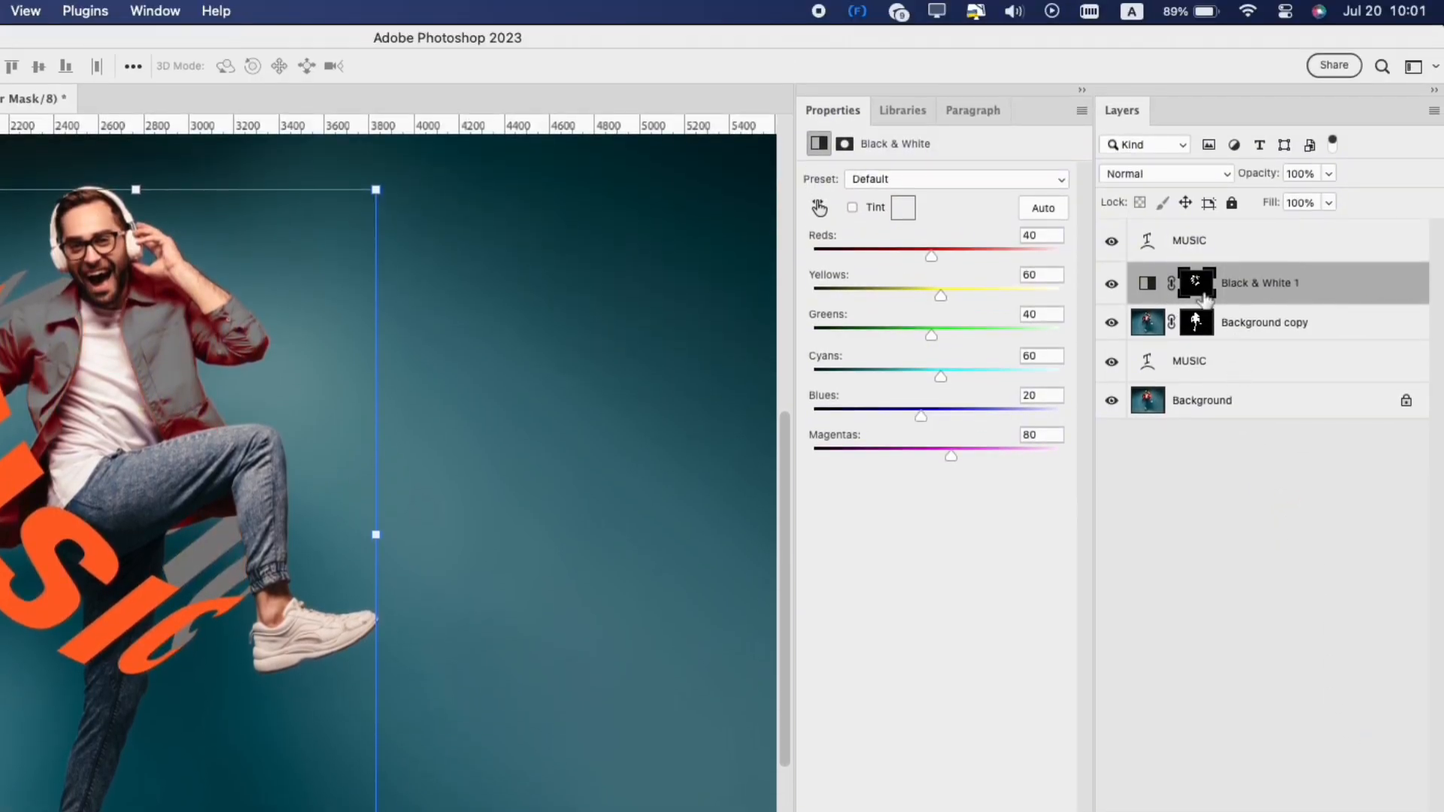
Step: Invert the Black & White layer's mask and set the layer's blending mode to Color
{"action": "left_click", "coordinate": [1204, 298]}
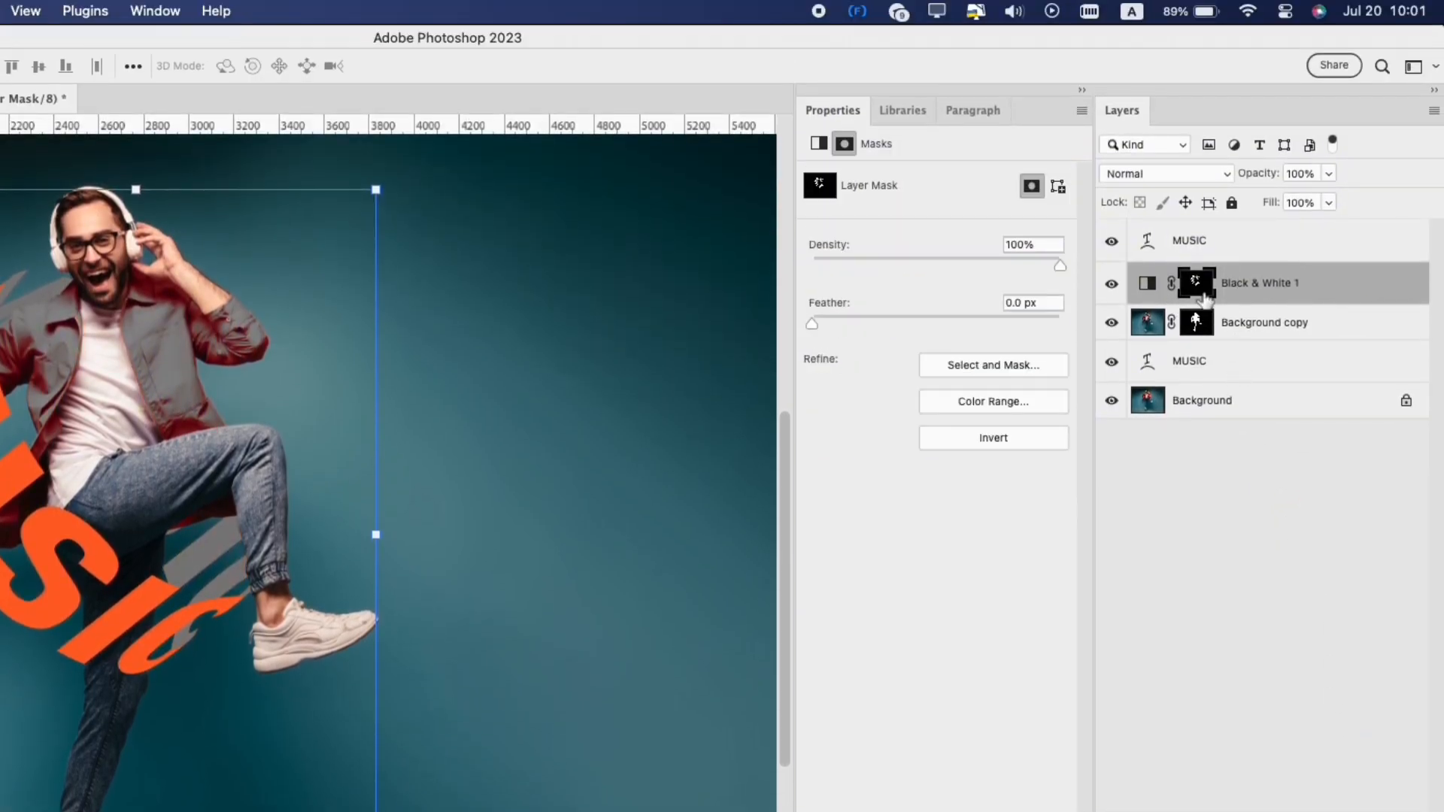
{"action": "left_click", "coordinate": [1049, 438]}
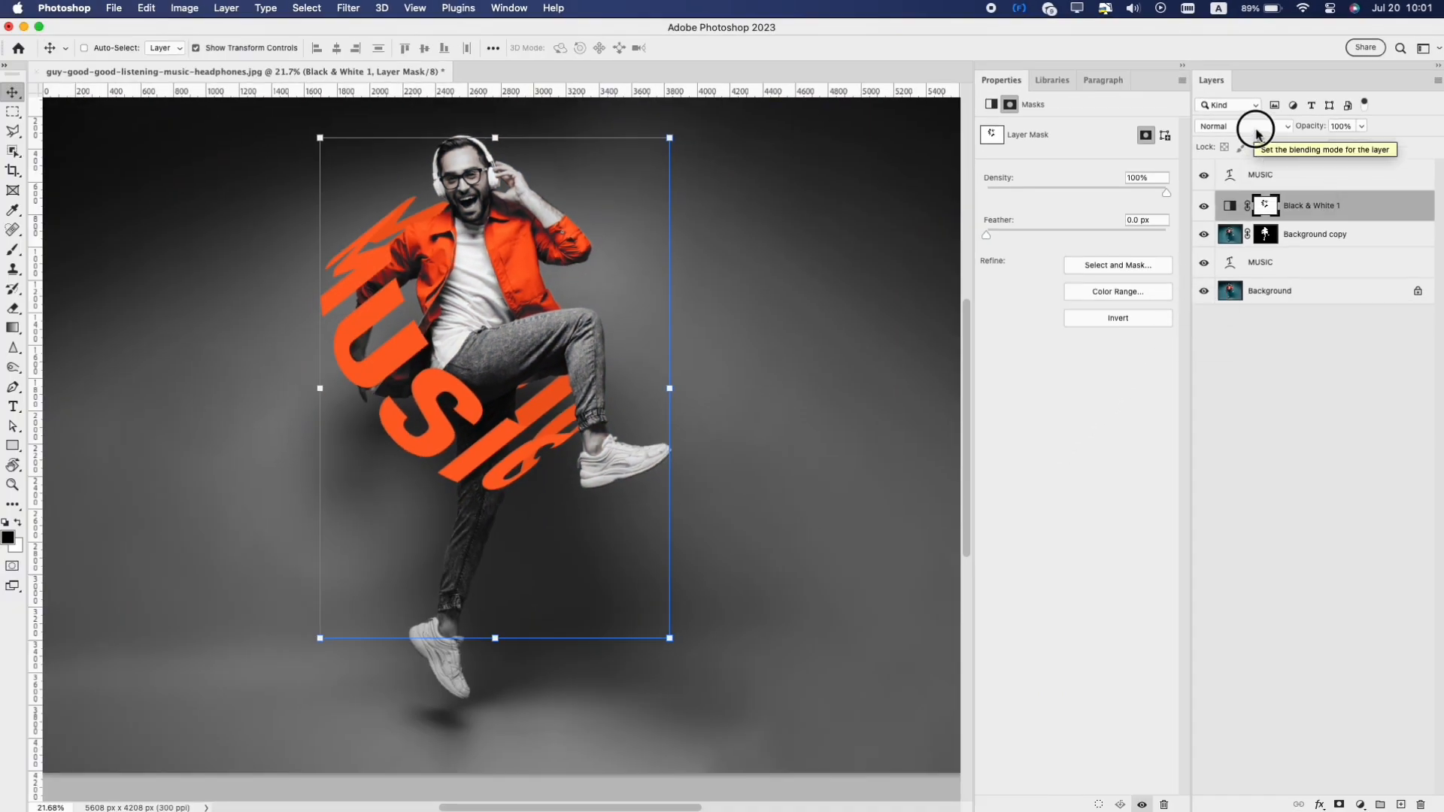
{"action": "left_click", "coordinate": [1249, 127]}
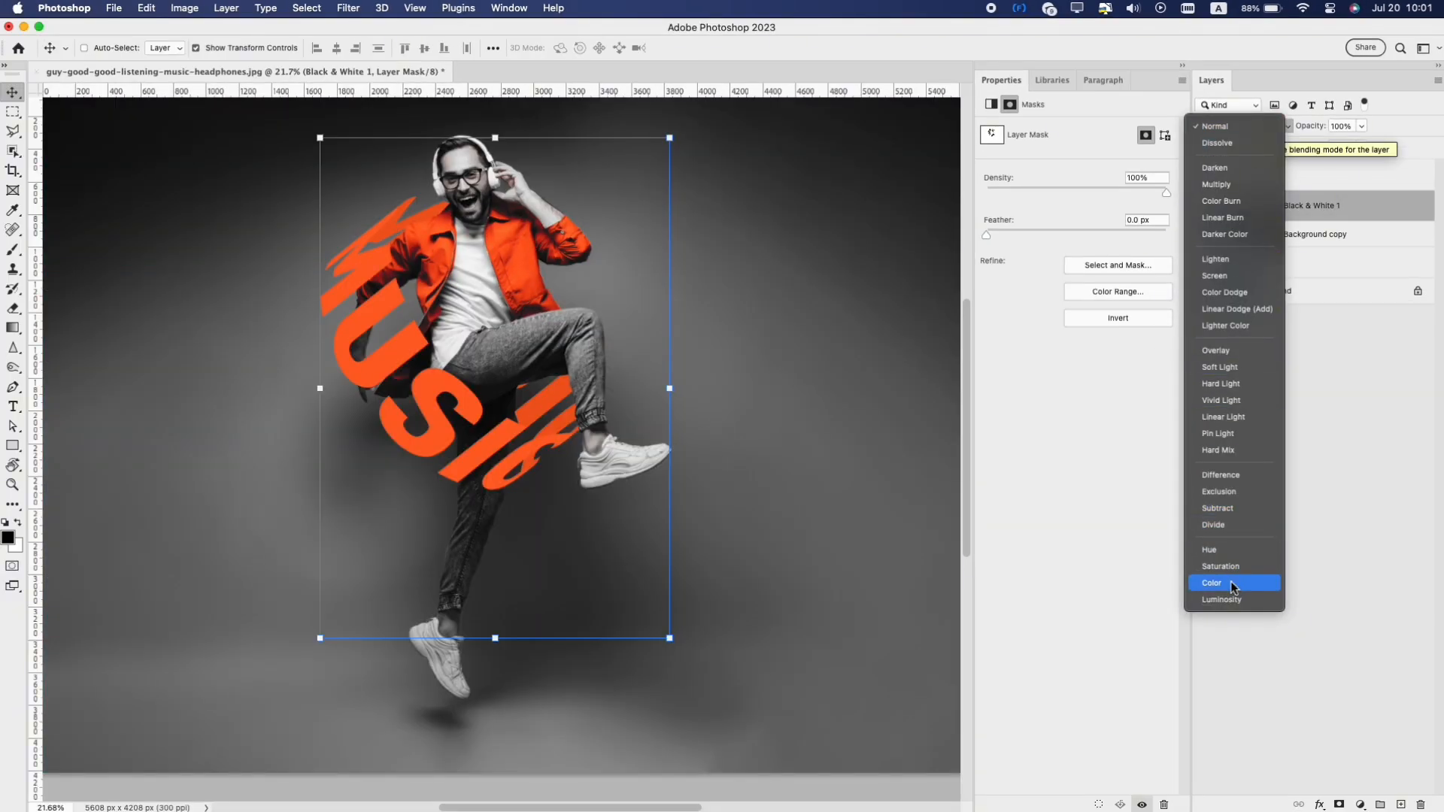
{"action": "left_click", "coordinate": [1231, 583]}
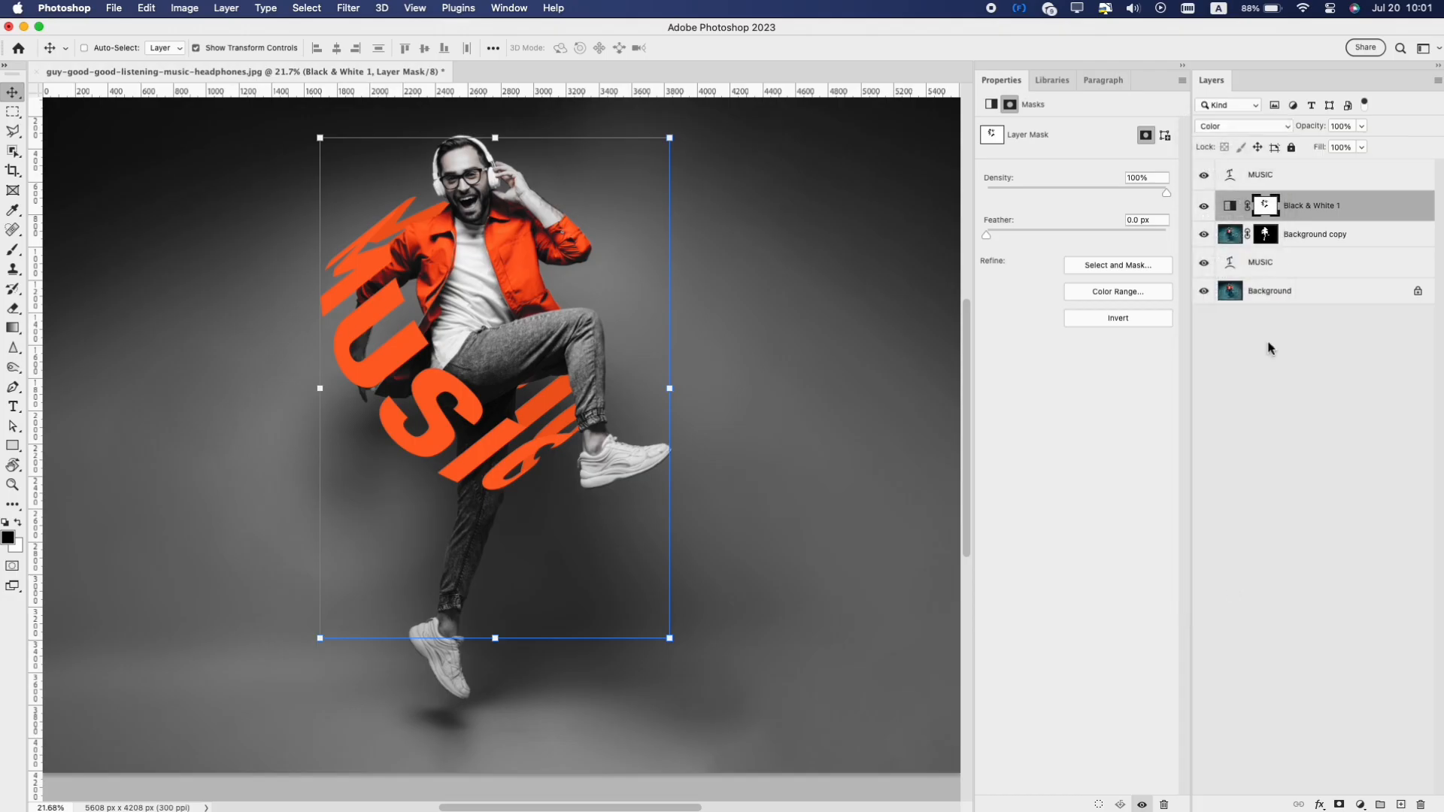
Step: Create a new layer above the lower MUSIC text layer and clip it to that text
{"action": "left_click", "coordinate": [1288, 279]}
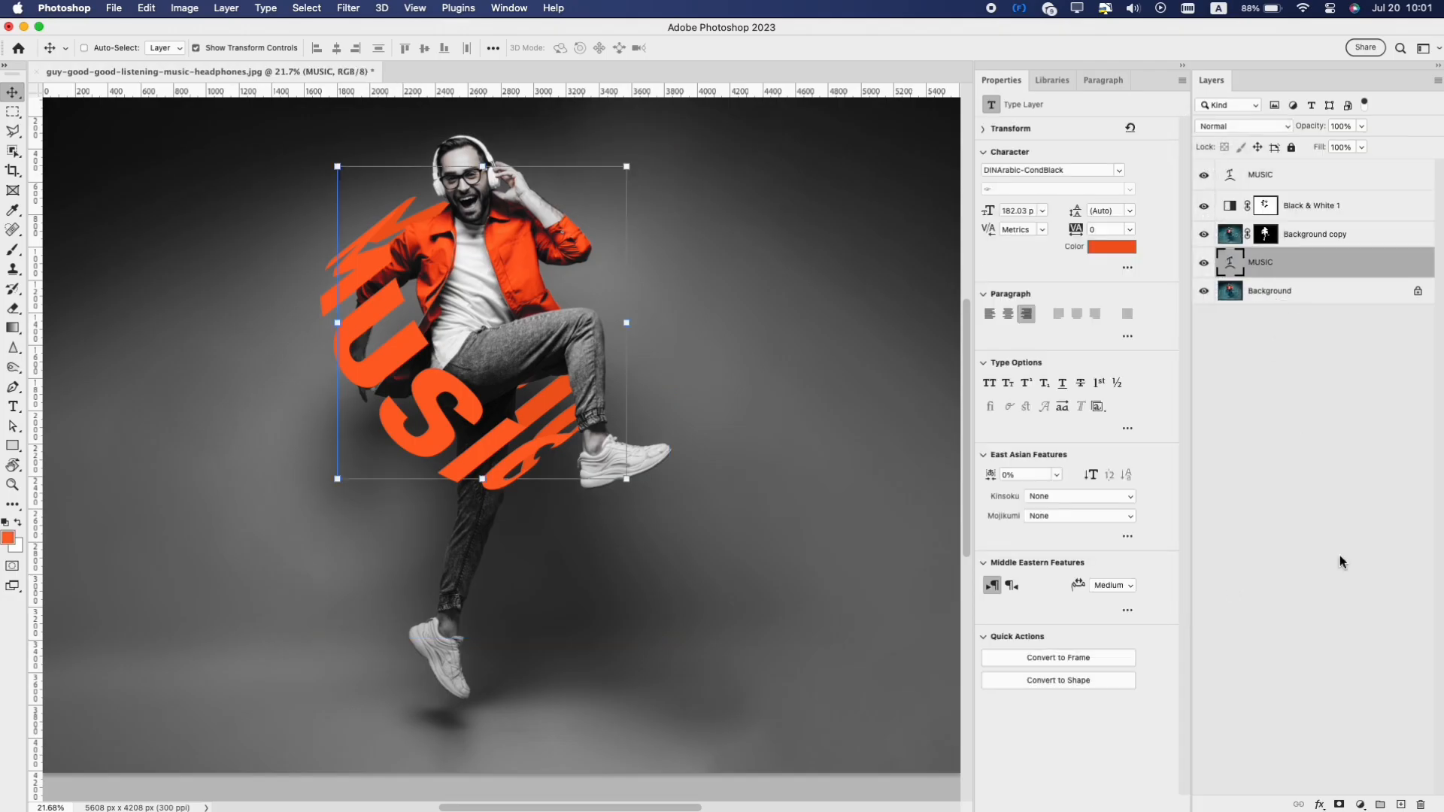
{"action": "left_click", "coordinate": [1400, 805]}
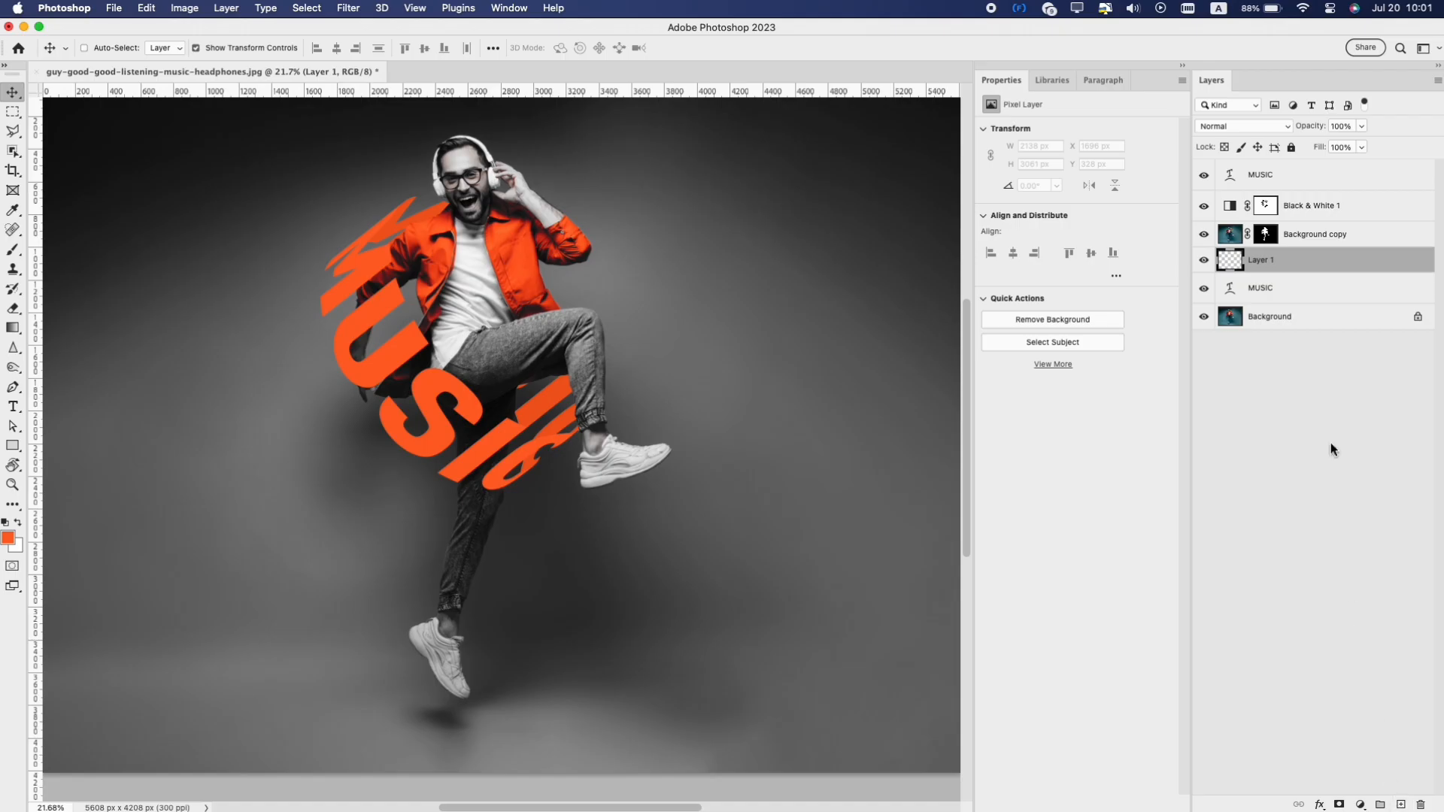
{"action": "left_click", "coordinate": [1310, 273], "text": "alt"}
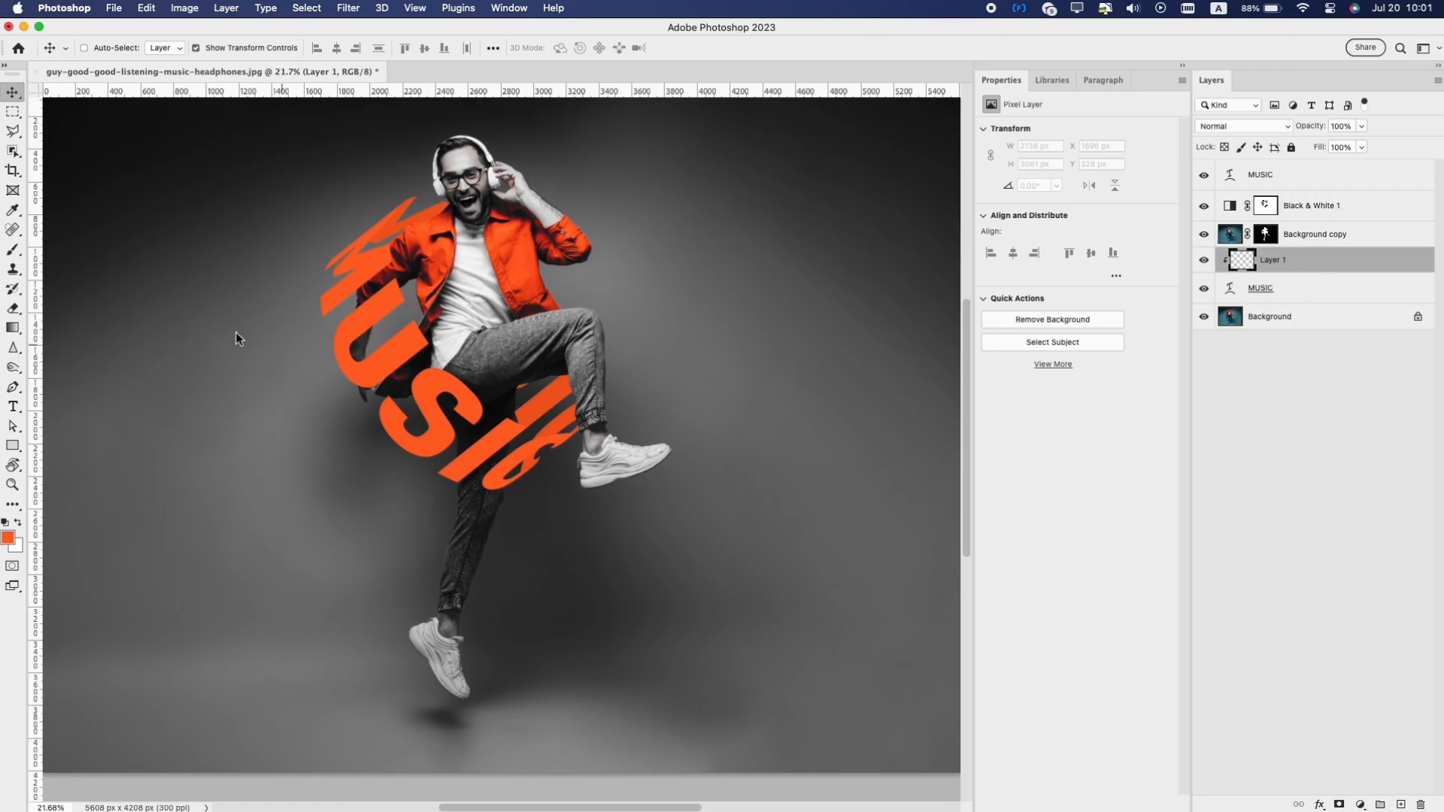
Step: Prepare the Brush tool with black paint and enlarge the brush to 800 px
{"action": "left_click", "coordinate": [13, 249]}
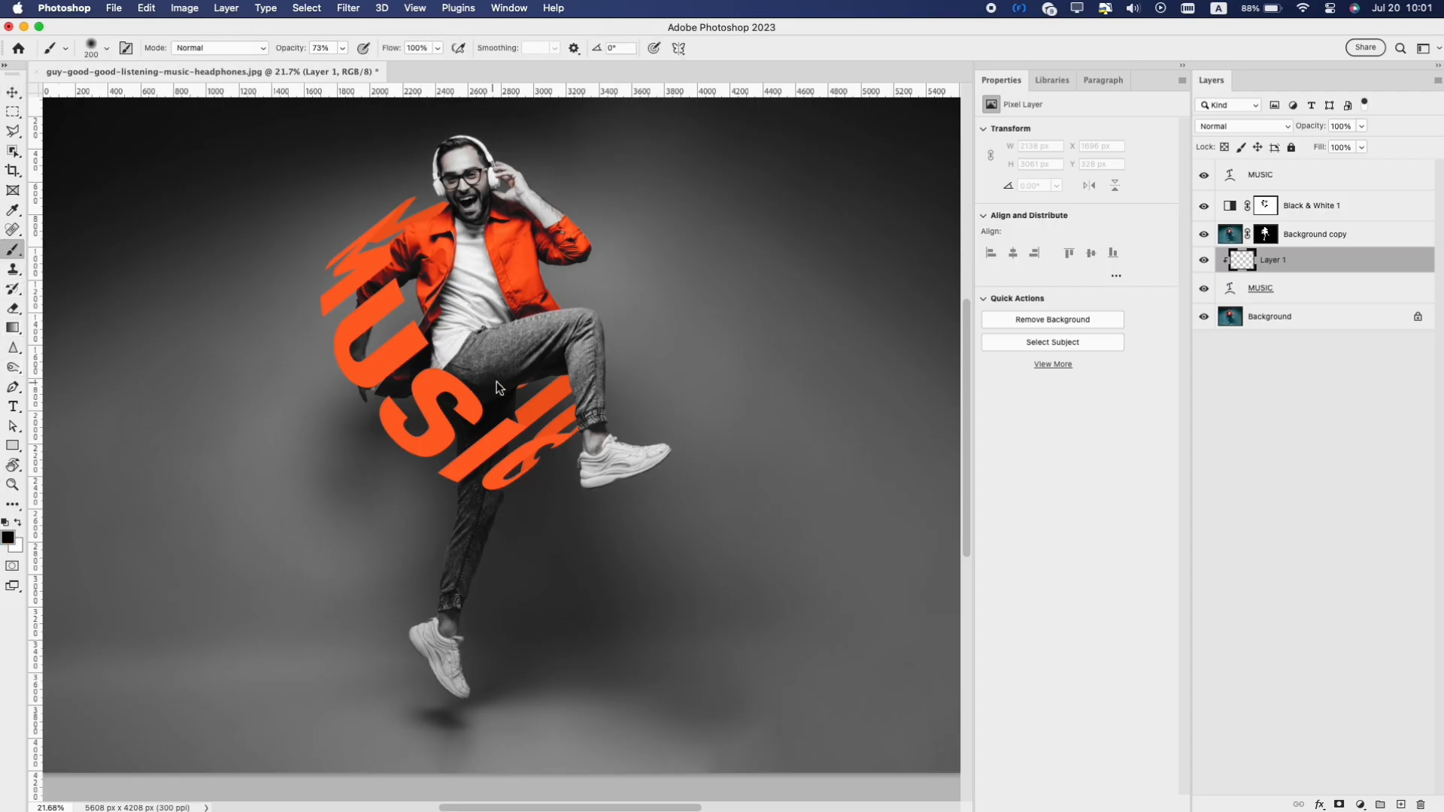
{"action": "key", "text": "bracketright"}
{"action": "key", "text": "bracketright"}
{"action": "key", "text": "bracketright"}
{"action": "key", "text": "bracketright"}
{"action": "key", "text": "bracketright"}
{"action": "key", "text": "bracketright"}
{"action": "key", "text": "bracketright"}
{"action": "key", "text": "bracketright"}
{"action": "key", "text": "bracketright"}
{"action": "key", "text": "bracketright"}
{"action": "key", "text": "bracketright"}
{"action": "key", "text": "bracketright"}
{"action": "key", "text": "bracketright"}
{"action": "left_click", "coordinate": [566, 476]}
{"action": "left_click_drag", "start_coordinate": [566, 476], "coordinate": [527, 502]}
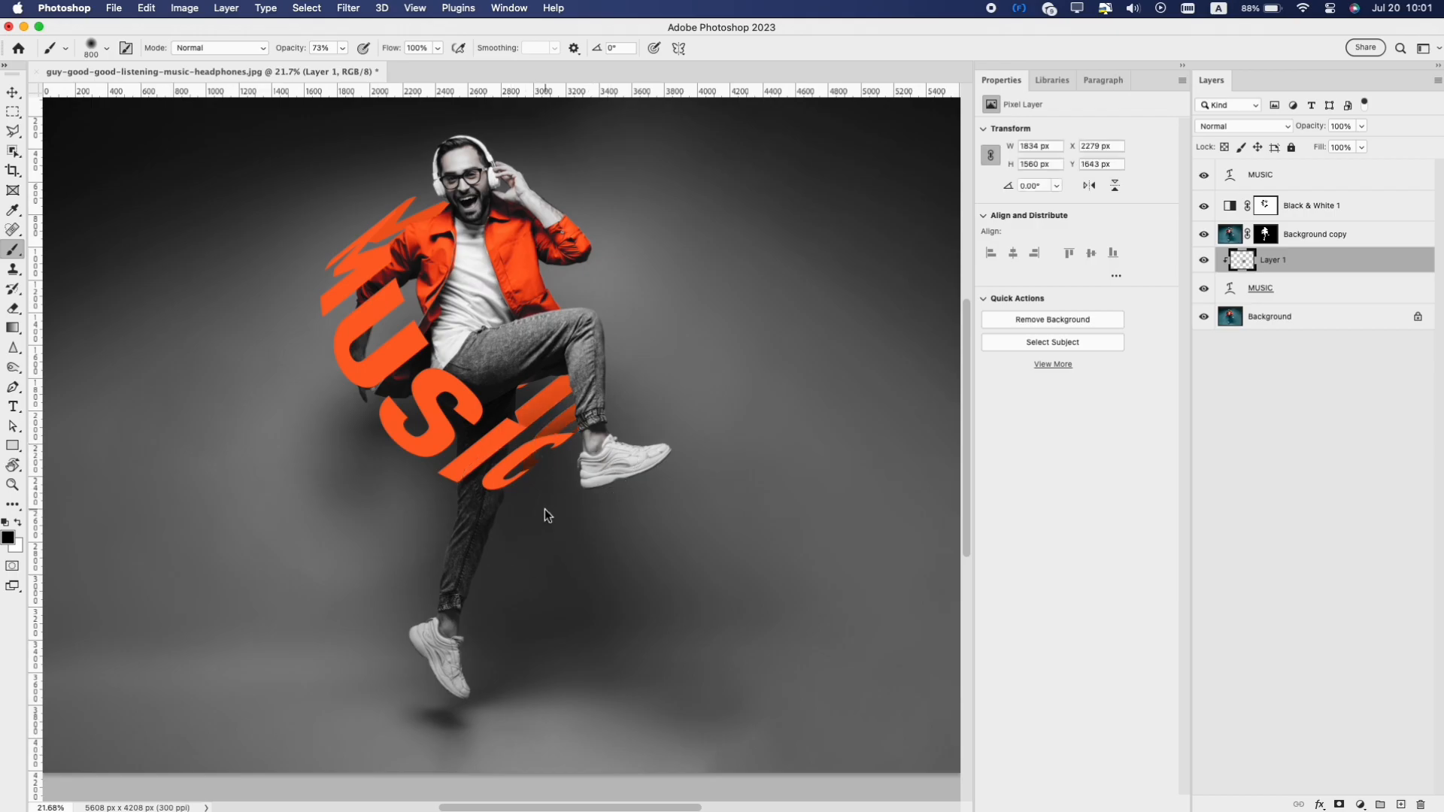
{"action": "key", "text": "super+z"}
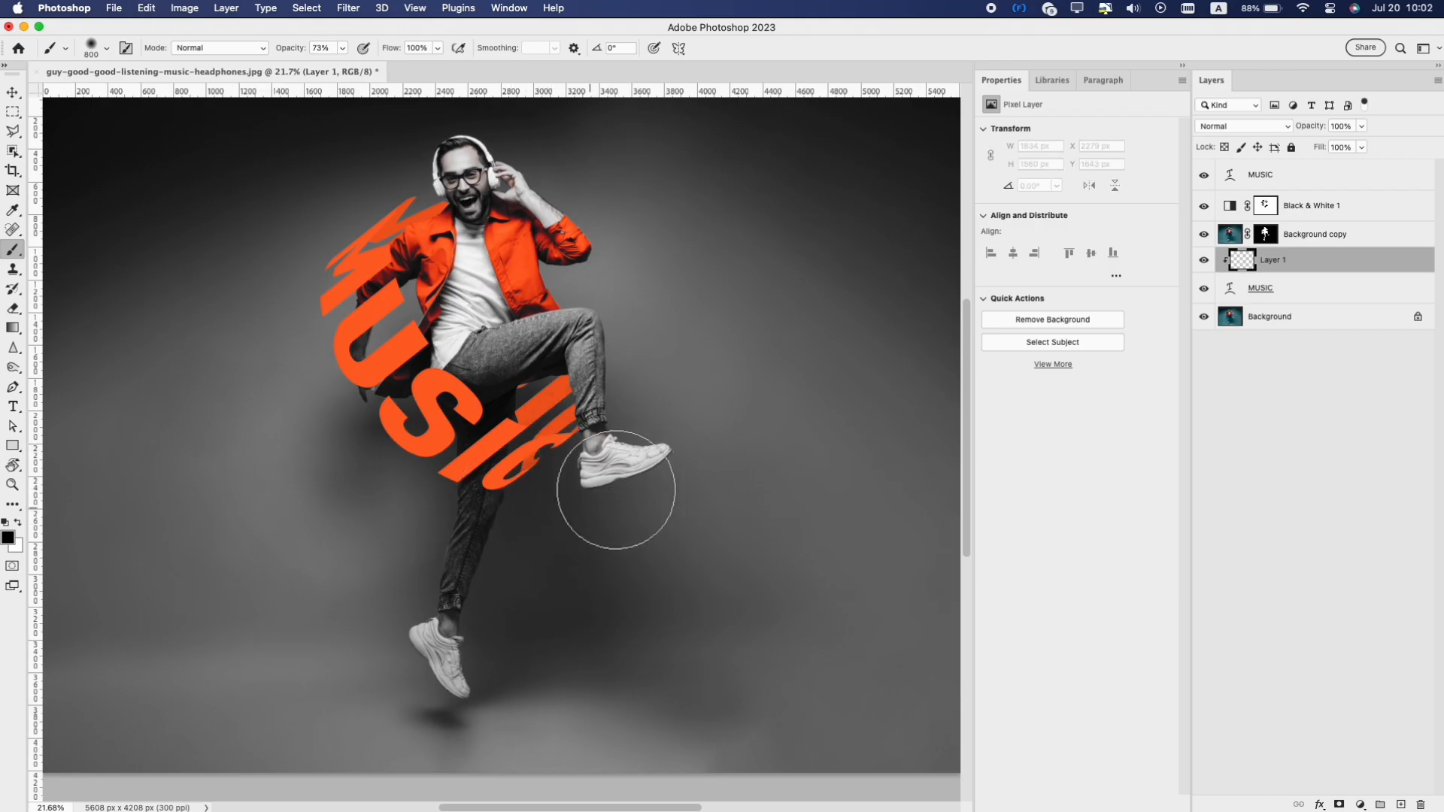
Step: On the clipped layer, shade the rear lettering around the raised leg with black, reducing the brush to 500 px
{"action": "left_click_drag", "start_coordinate": [650, 440], "coordinate": [615, 382]}
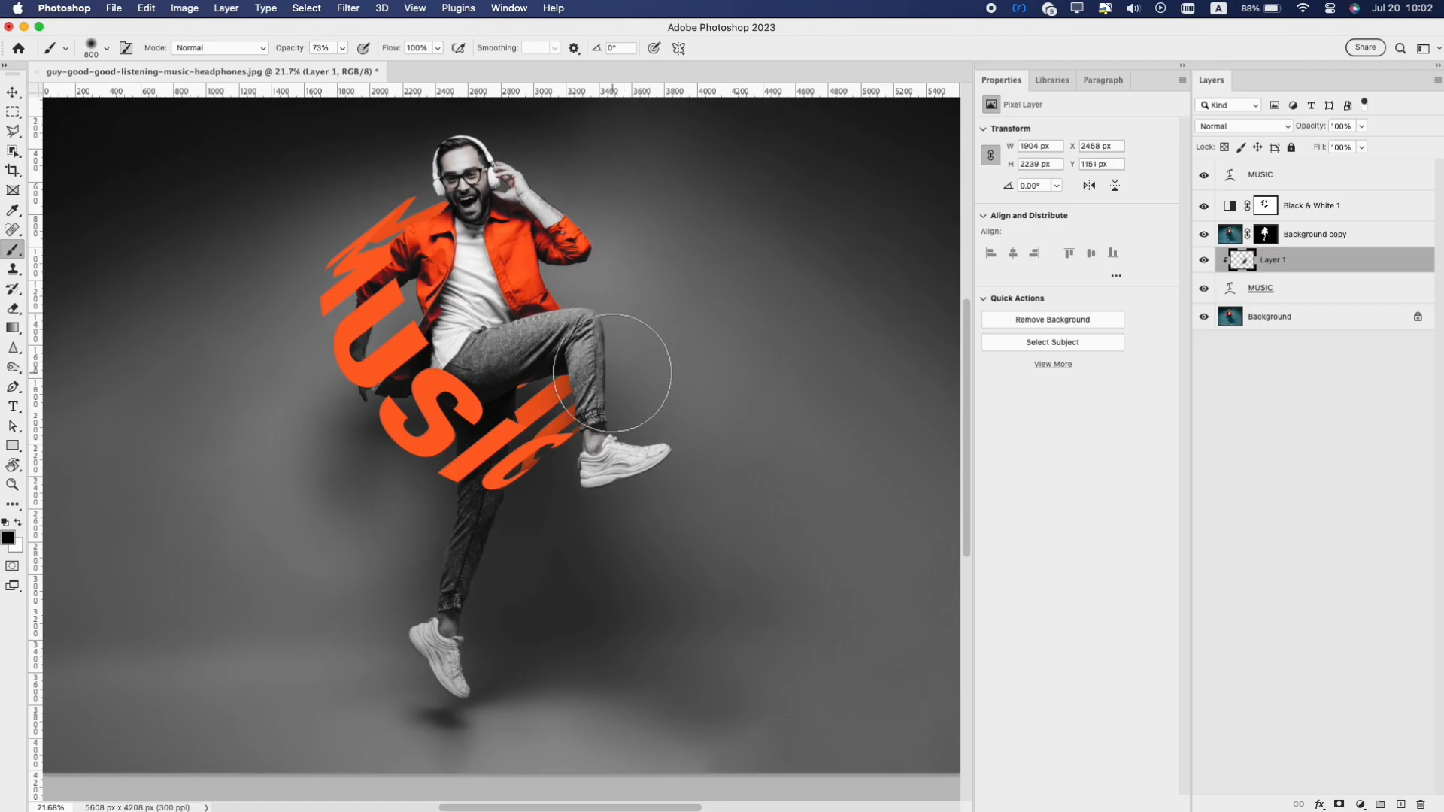
{"action": "key", "text": "bracketleft"}
{"action": "key", "text": "bracketleft"}
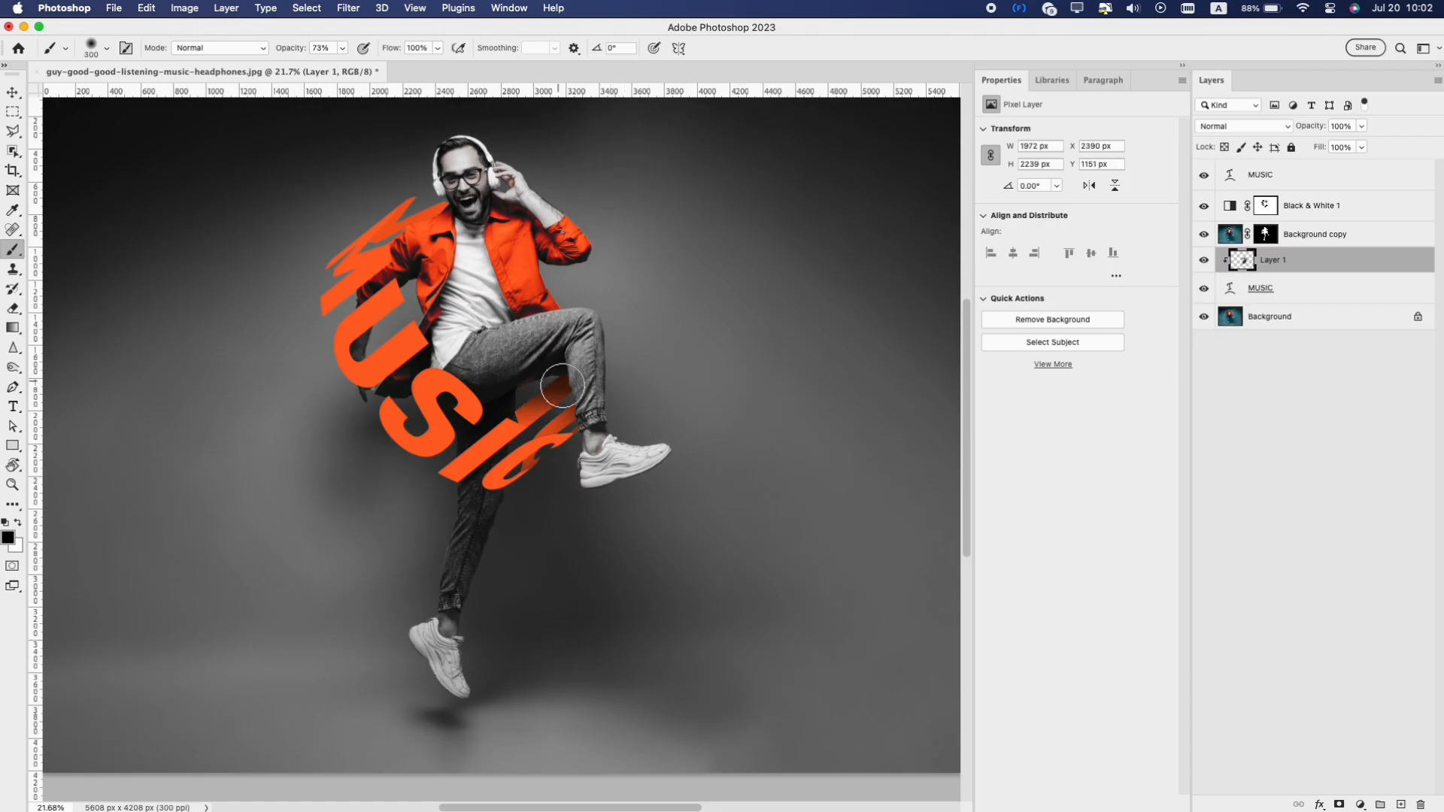
{"action": "left_click_drag", "start_coordinate": [495, 413], "coordinate": [468, 457]}
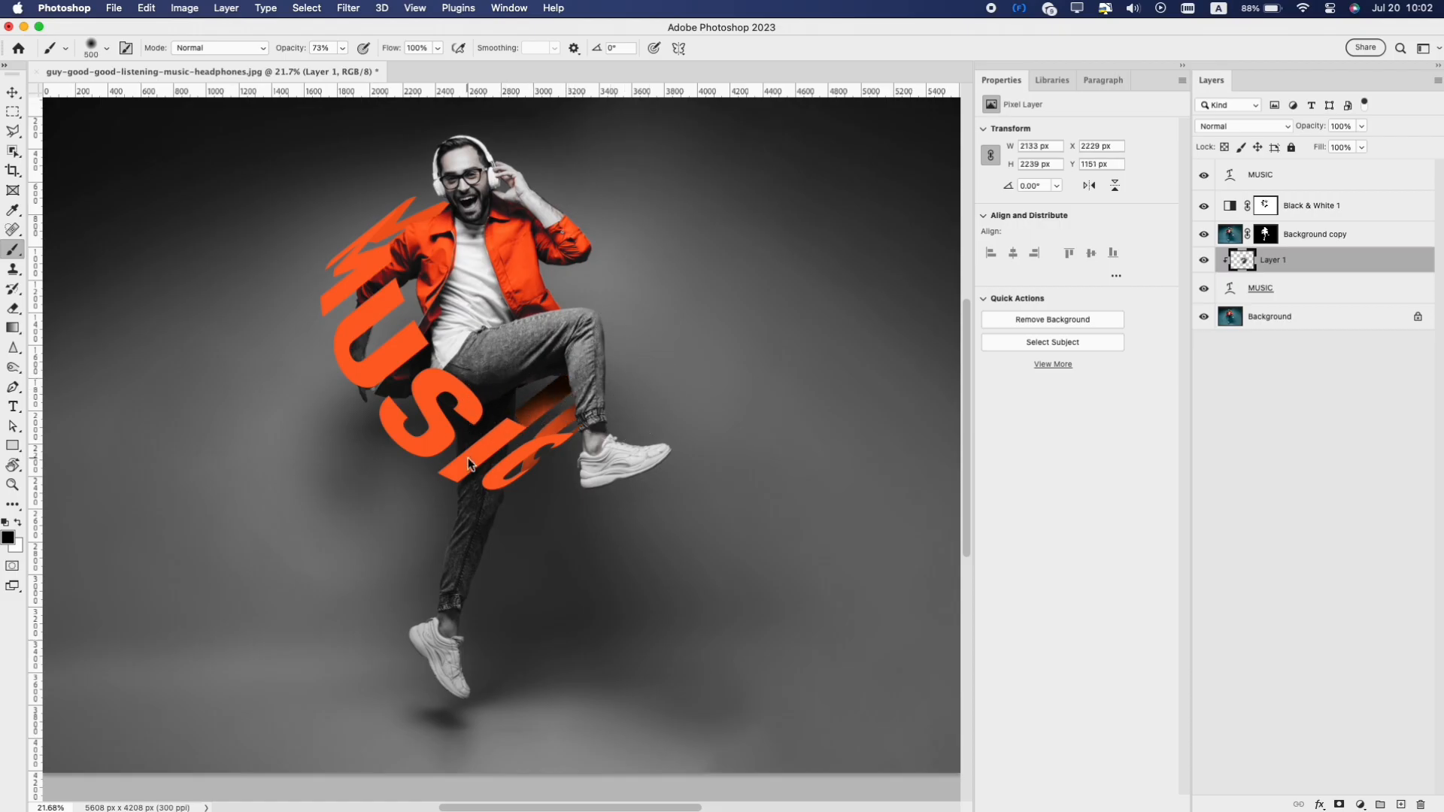
Step: Shade the rear lettering behind the man's jacket shoulder and at the ring's upper end in black, with varied brush sizes up to 900 px
{"action": "key", "text": "bracketright"}
{"action": "key", "text": "bracketright"}
{"action": "key", "text": "bracketright"}
{"action": "key", "text": "bracketright"}
{"action": "key", "text": "bracketright"}
{"action": "mouse_move", "coordinate": [446, 287]}
{"action": "left_mouse_down"}
{"action": "mouse_move", "coordinate": [440, 264]}
{"action": "mouse_move", "coordinate": [469, 254]}
{"action": "mouse_move", "coordinate": [456, 219]}
{"action": "mouse_move", "coordinate": [408, 244]}
{"action": "left_mouse_up"}
{"action": "key", "text": "bracketright"}
{"action": "key", "text": "bracketleft"}
{"action": "key", "text": "bracketleft"}
{"action": "key", "text": "bracketleft"}
{"action": "key", "text": "bracketleft"}
{"action": "key", "text": "bracketleft"}
{"action": "key", "text": "bracketleft"}
{"action": "key", "text": "bracketleft"}
{"action": "key", "text": "bracketleft"}
{"action": "key", "text": "bracketleft"}
{"action": "key", "text": "bracketleft"}
{"action": "key", "text": "bracketleft"}
{"action": "key", "text": "bracketleft"}
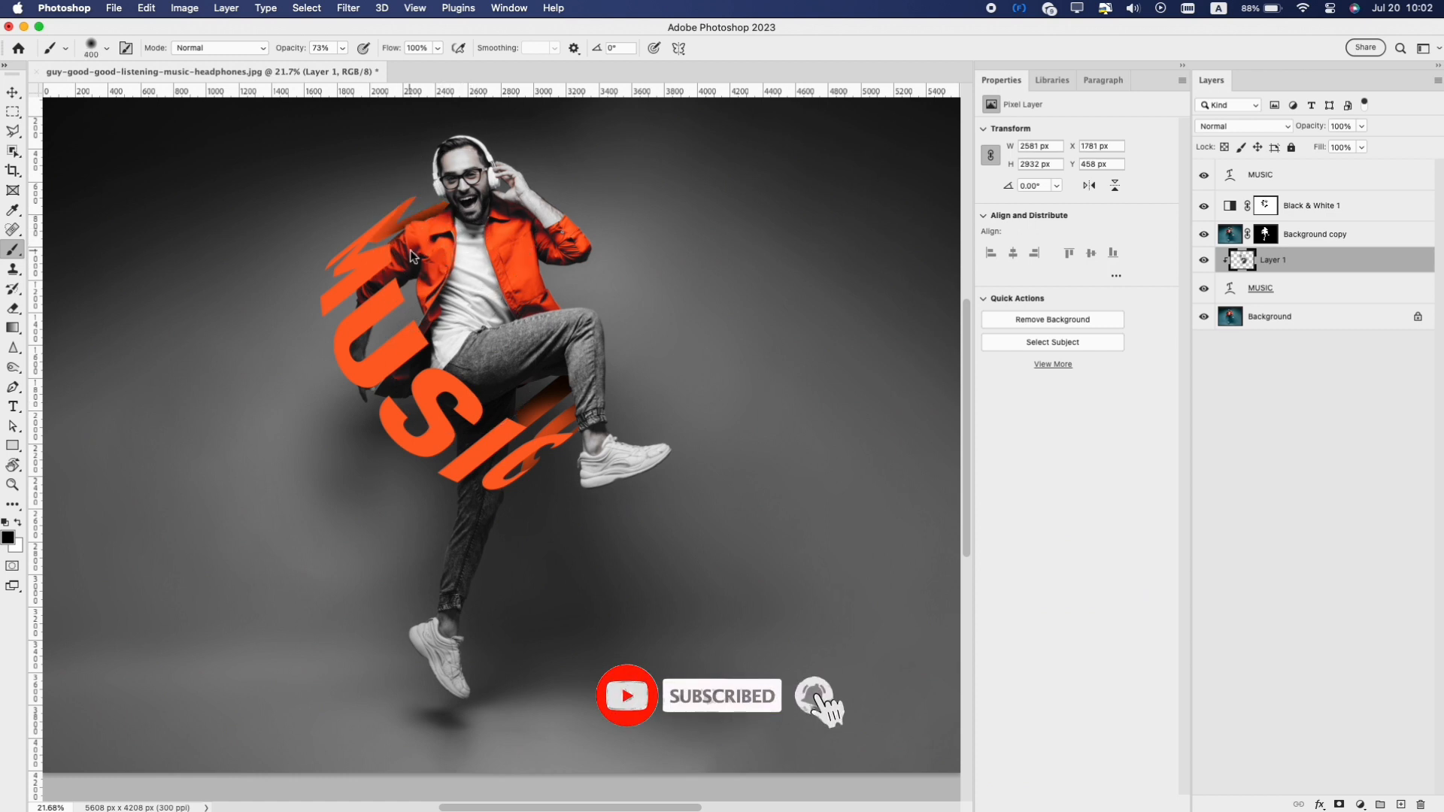
{"action": "key", "text": "bracketright"}
{"action": "key", "text": "bracketright"}
{"action": "key", "text": "bracketright"}
{"action": "key", "text": "bracketright"}
{"action": "key", "text": "bracketright"}
{"action": "key", "text": "bracketright"}
{"action": "left_click_drag", "start_coordinate": [347, 182], "coordinate": [276, 216]}
{"action": "key", "text": "bracketright"}
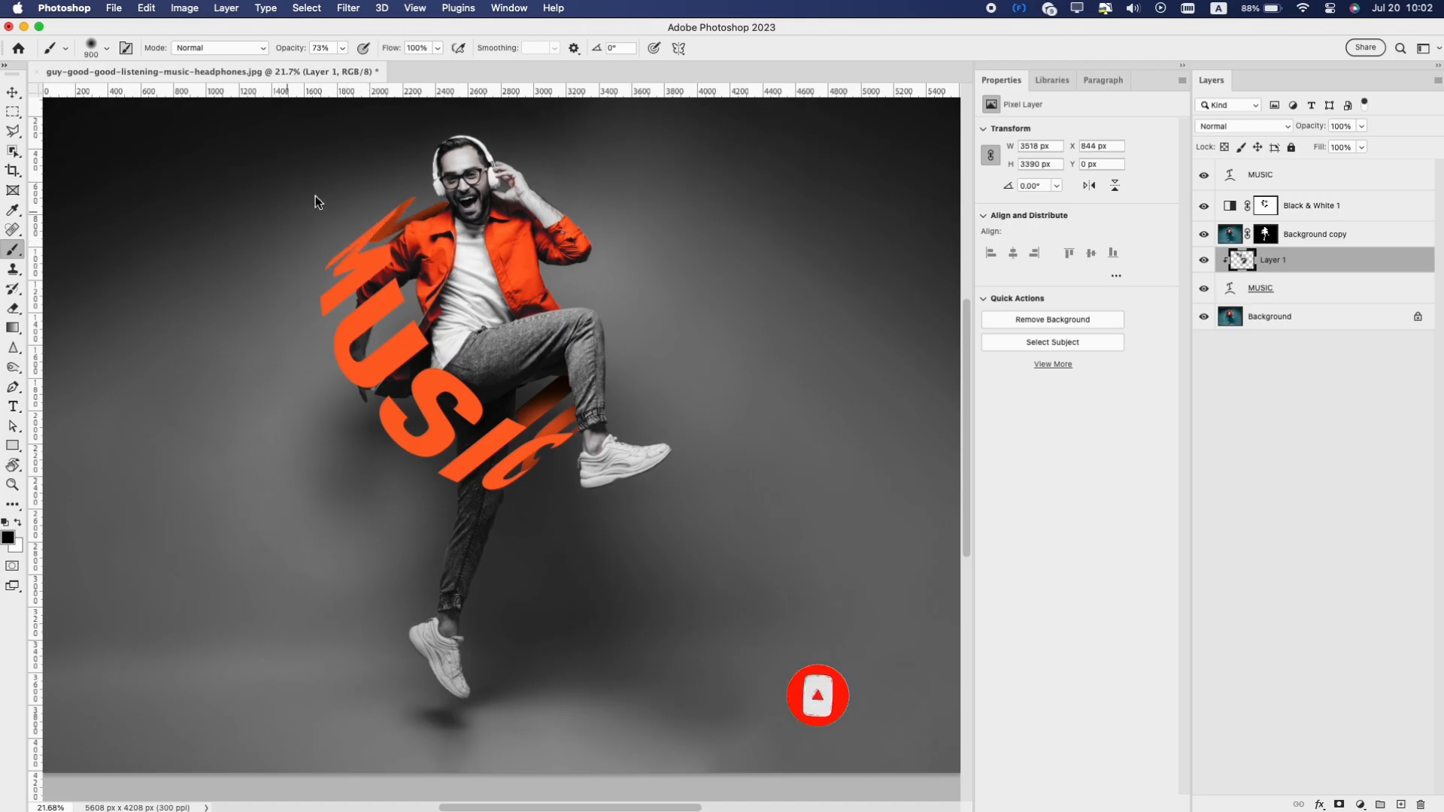
Step: Create a new layer above the top MUSIC text layer, clip it to that text and enlarge the brush to 1000 px
{"action": "left_click", "coordinate": [1303, 175]}
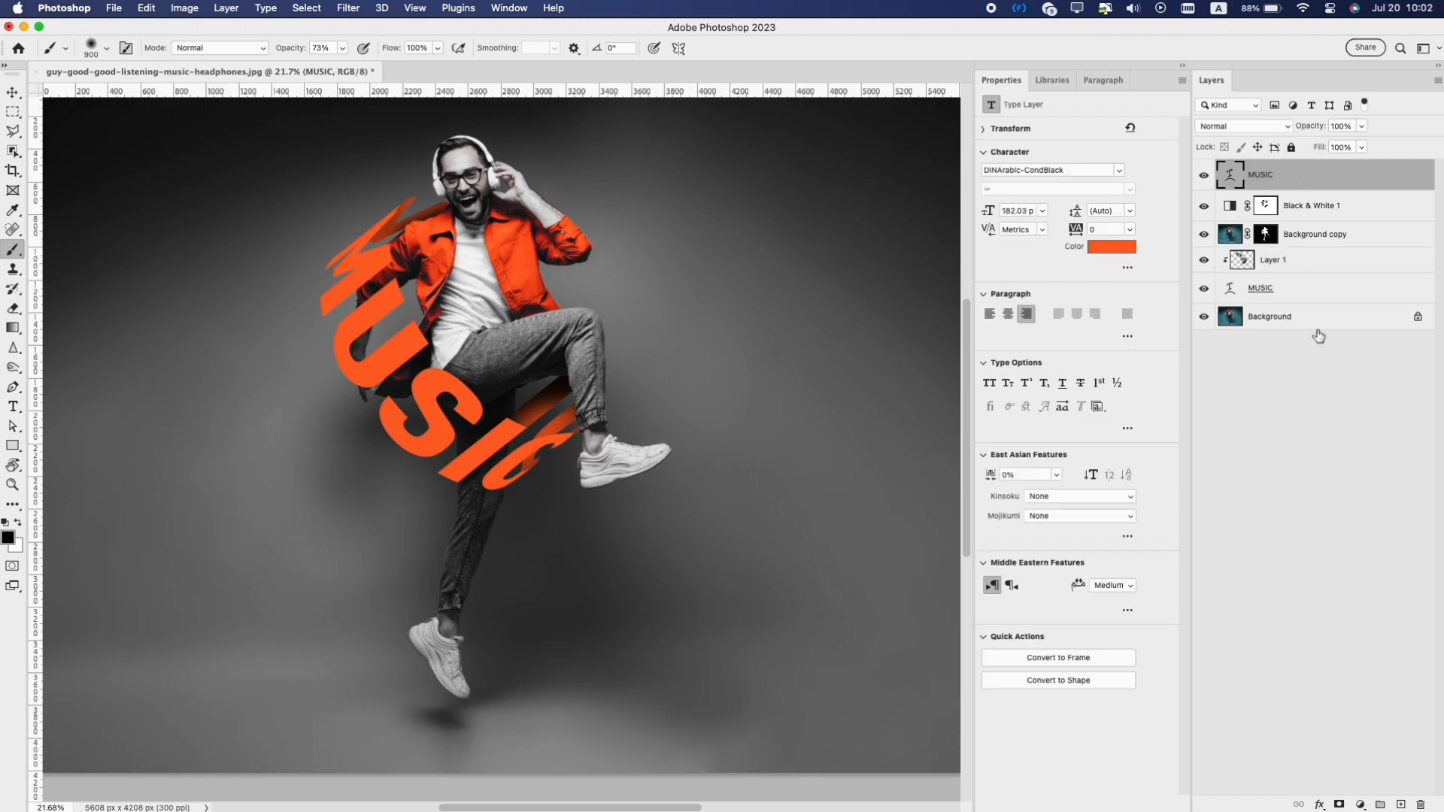
{"action": "left_click", "coordinate": [1401, 803]}
{"action": "key", "text": "bracketright"}
{"action": "right_click", "coordinate": [1305, 170]}
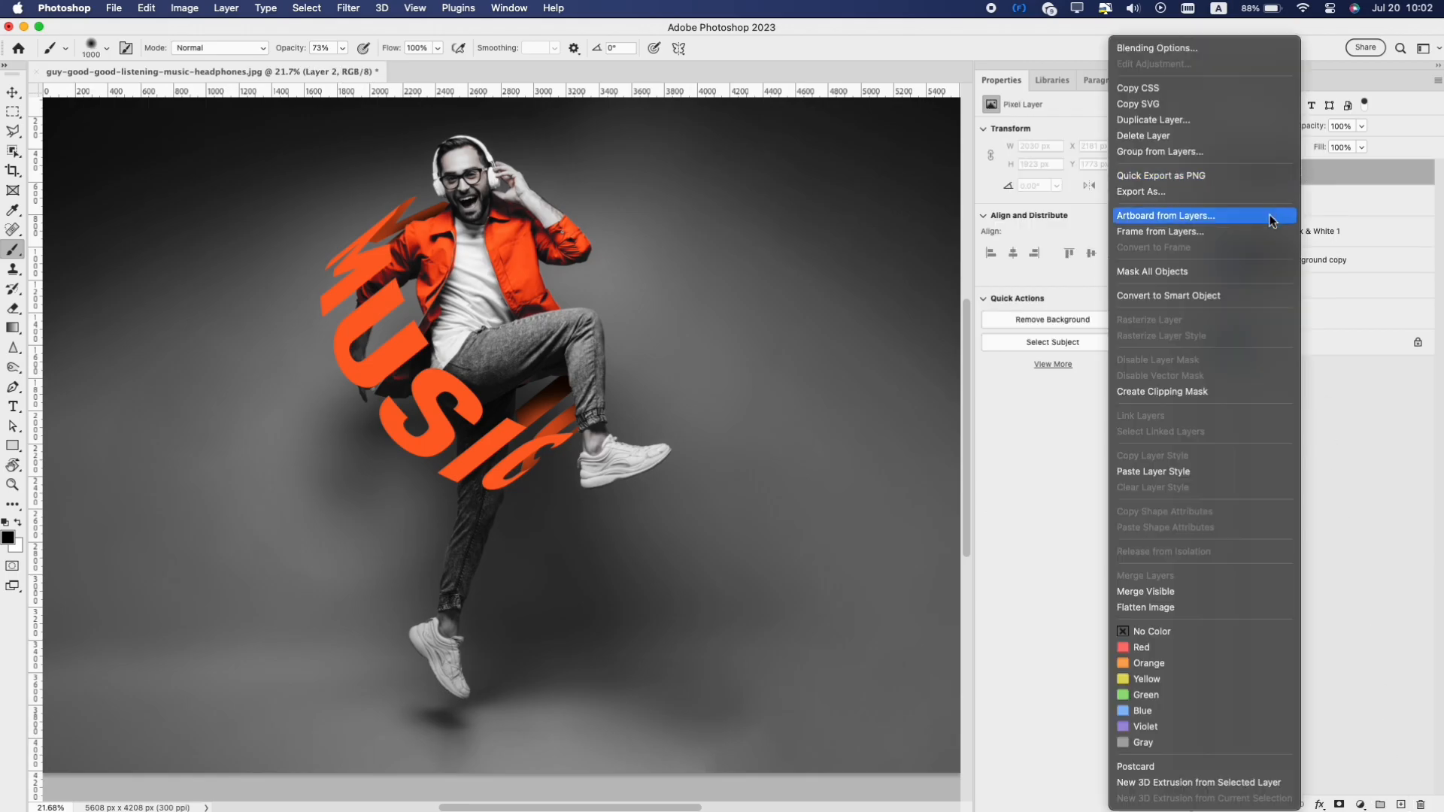
{"action": "left_click", "coordinate": [1229, 391]}
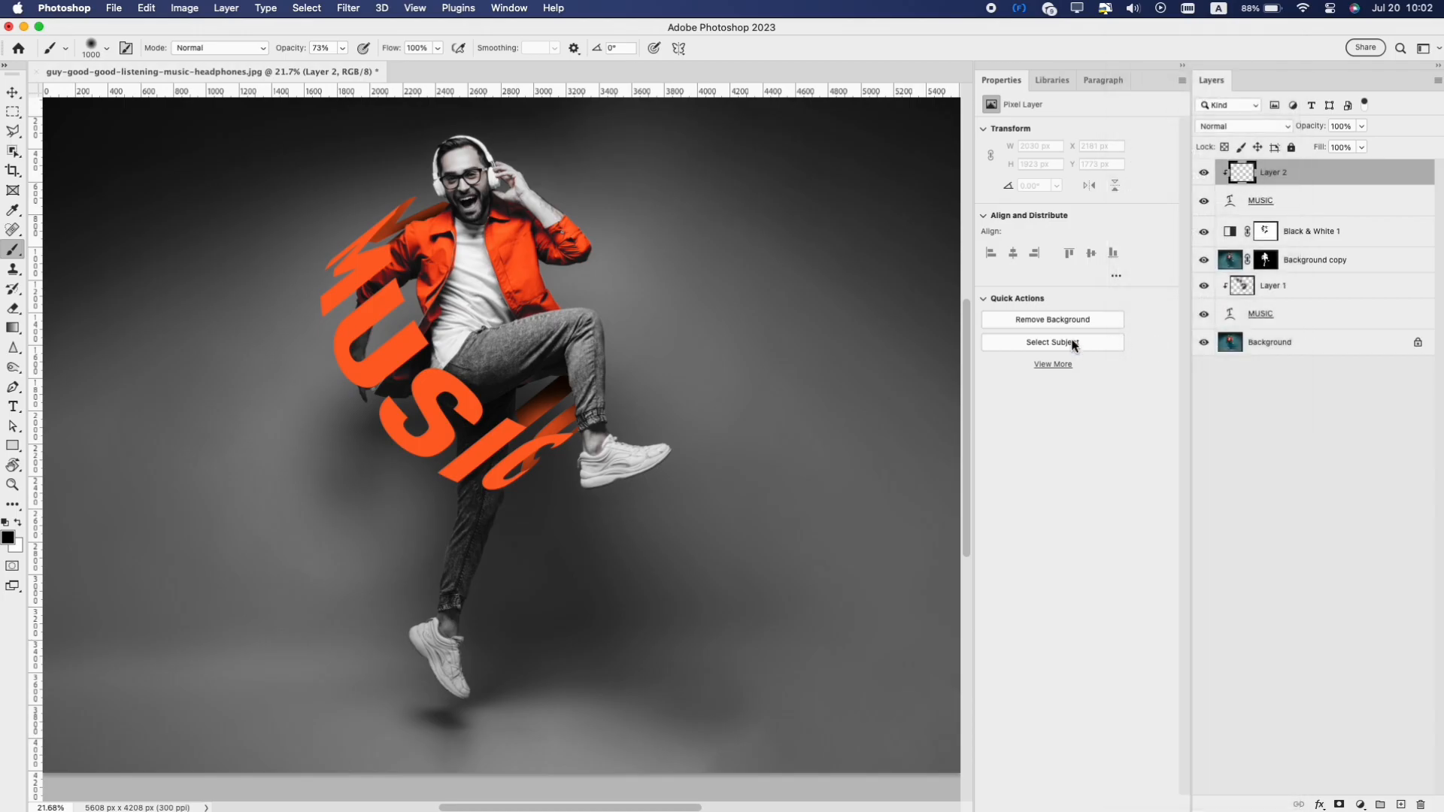
Step: Darken the front lettering's C end with black and lighten its M end with white on the clipped layer
{"action": "left_click_drag", "start_coordinate": [594, 463], "coordinate": [541, 546]}
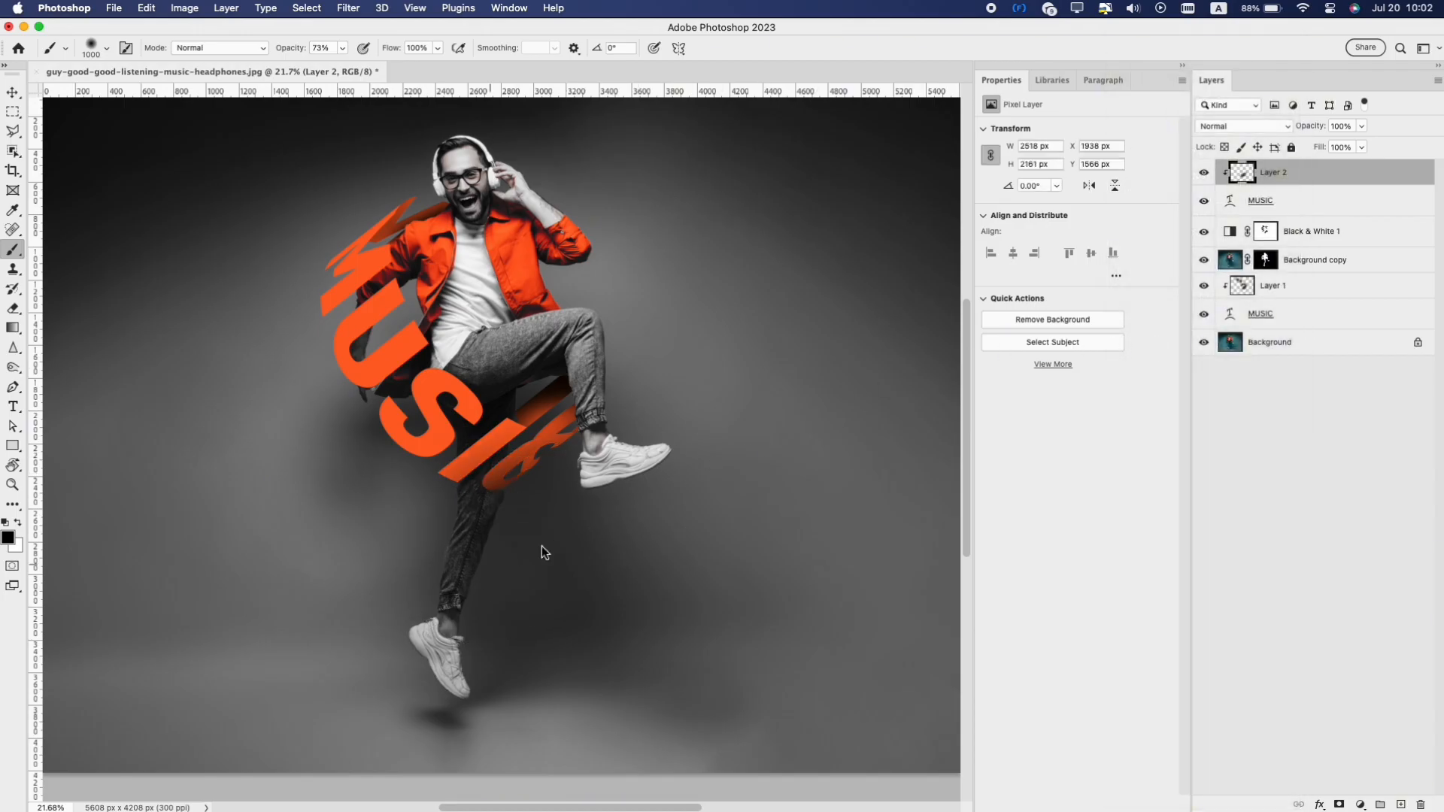
{"action": "key", "text": "super+z"}
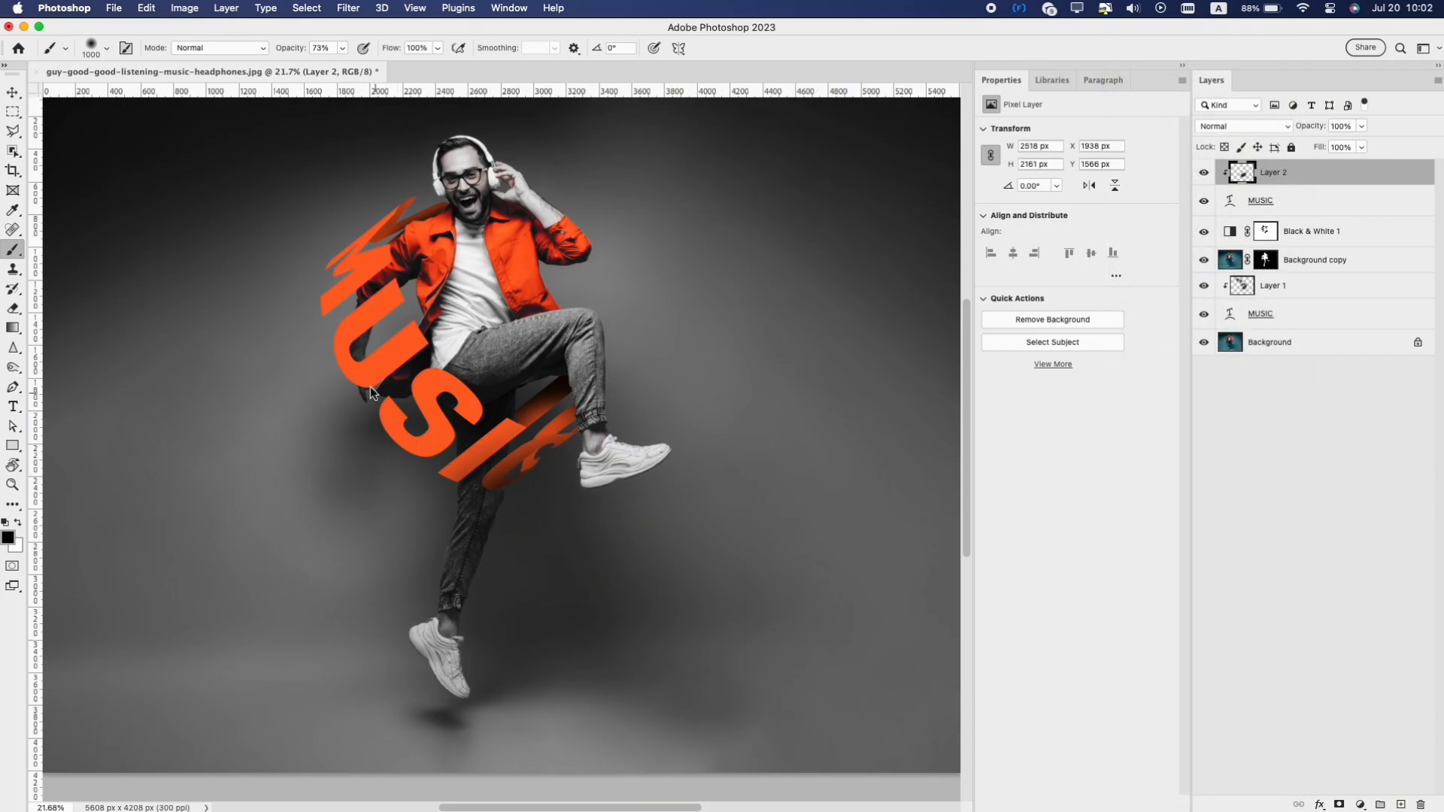
{"action": "key", "text": "x"}
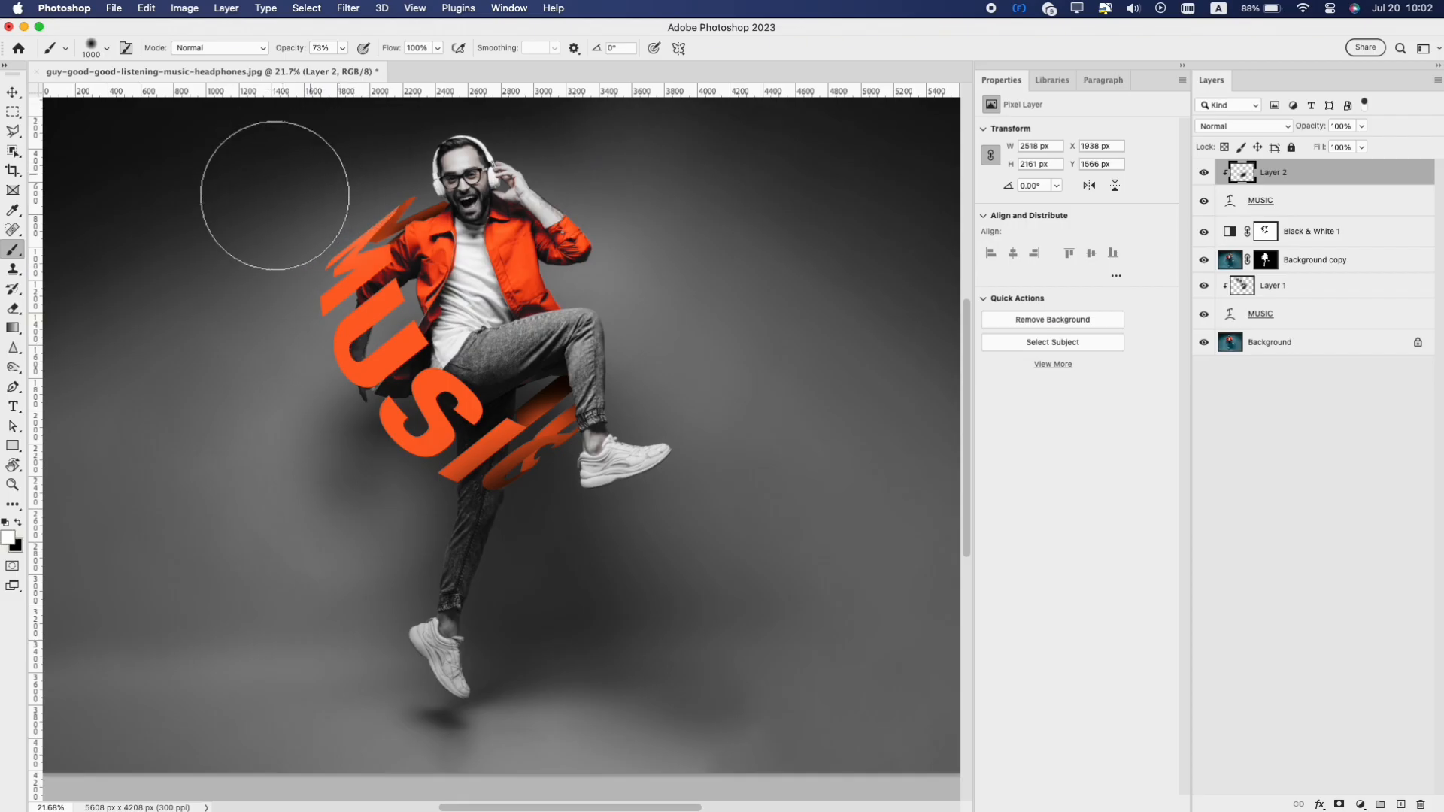
{"action": "left_click", "coordinate": [304, 188]}
{"action": "left_click", "coordinate": [250, 226]}
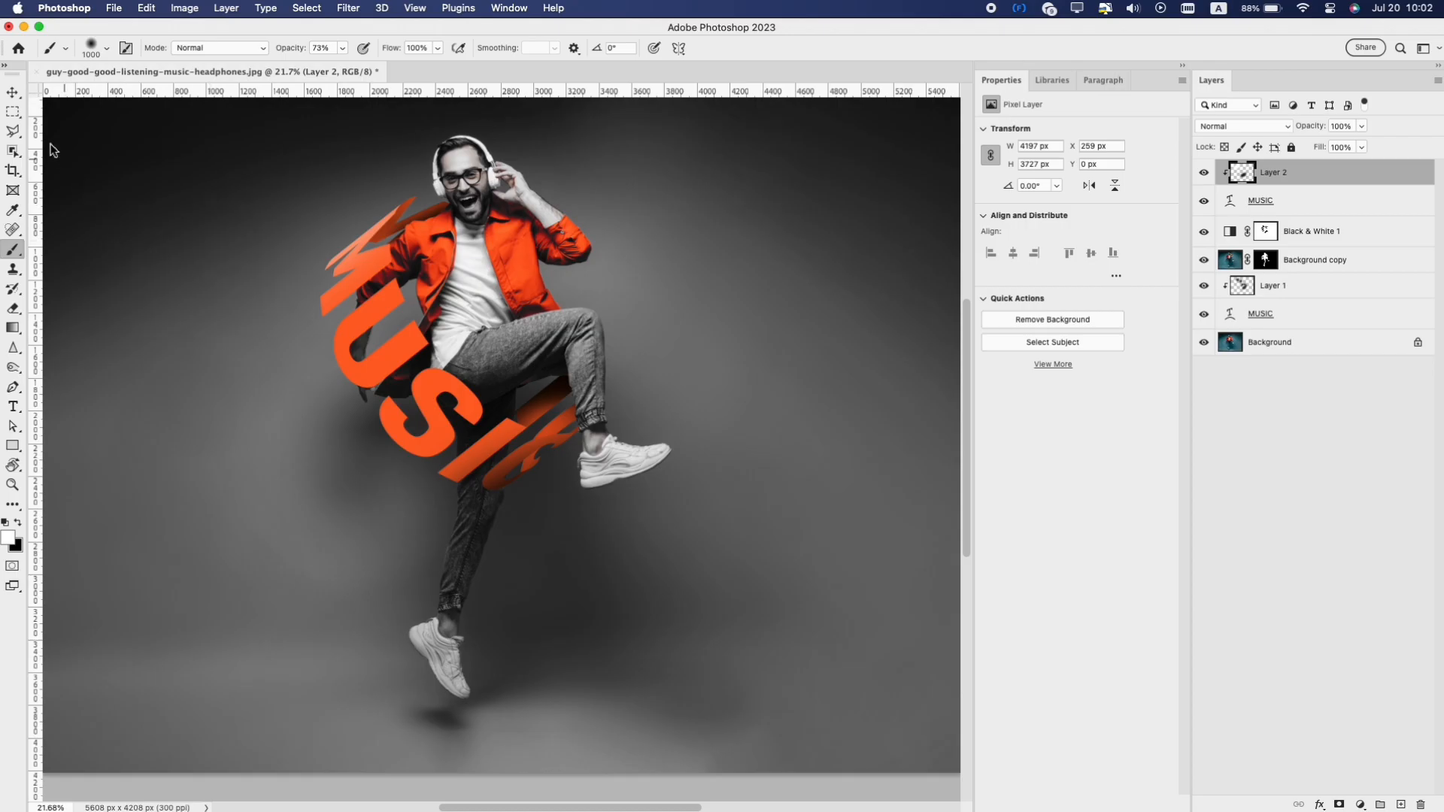
Step: Add an Outer Glow to the front MUSIC text layer in the lettering's sampled orange #fe6426 and fine-tune its opacity
{"action": "left_click", "coordinate": [13, 92]}
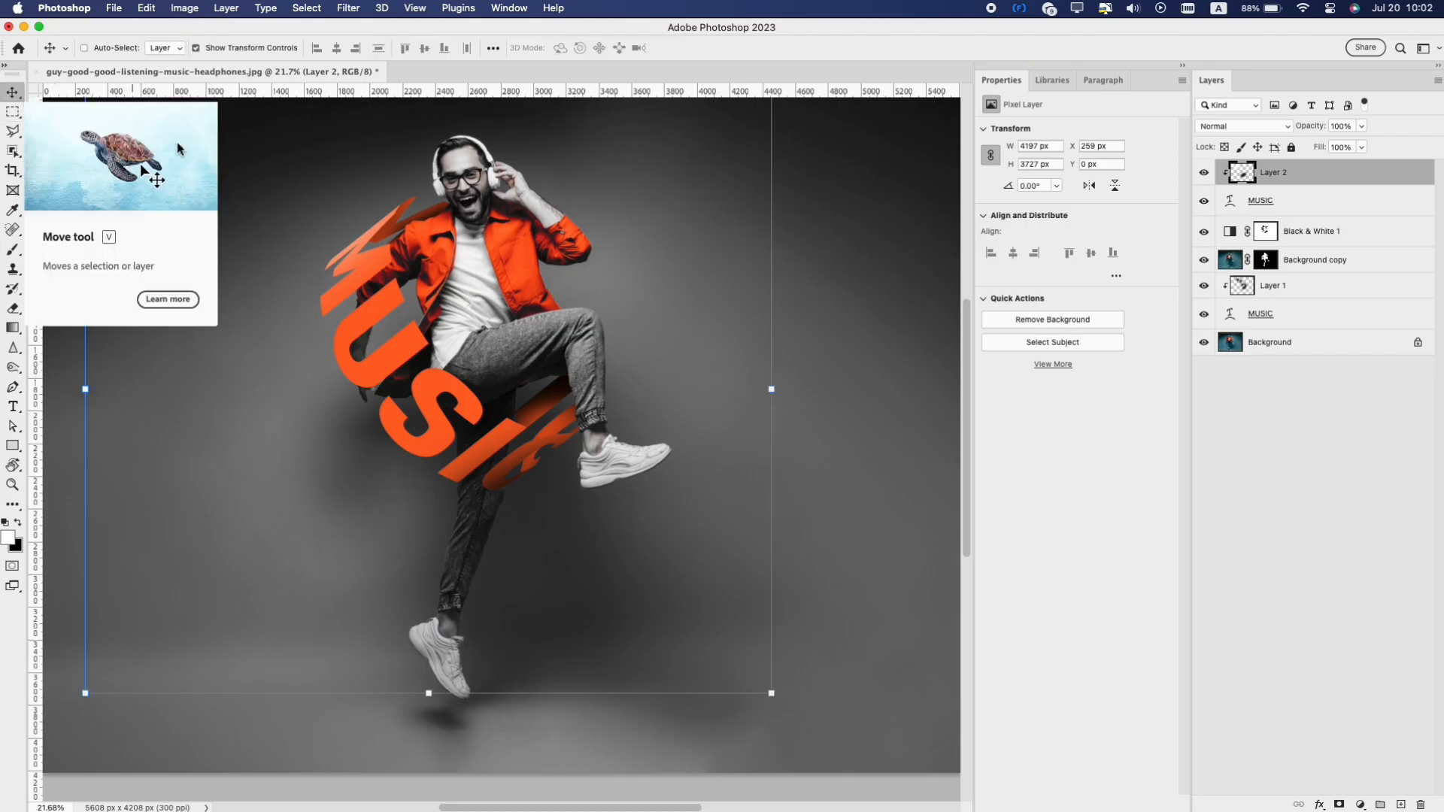
{"action": "left_click", "coordinate": [1302, 207]}
{"action": "right_click", "coordinate": [1305, 213]}
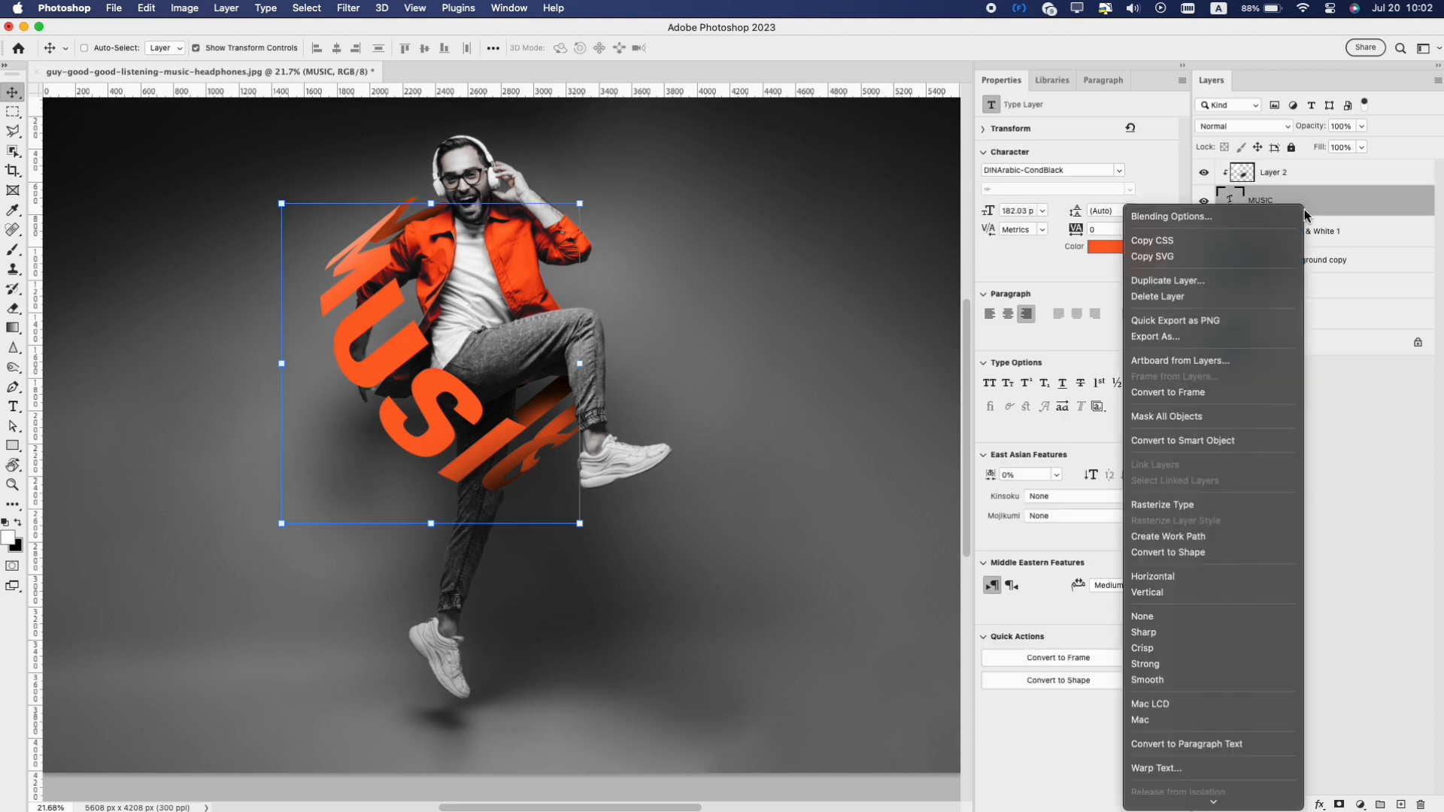
{"action": "left_click", "coordinate": [1290, 216]}
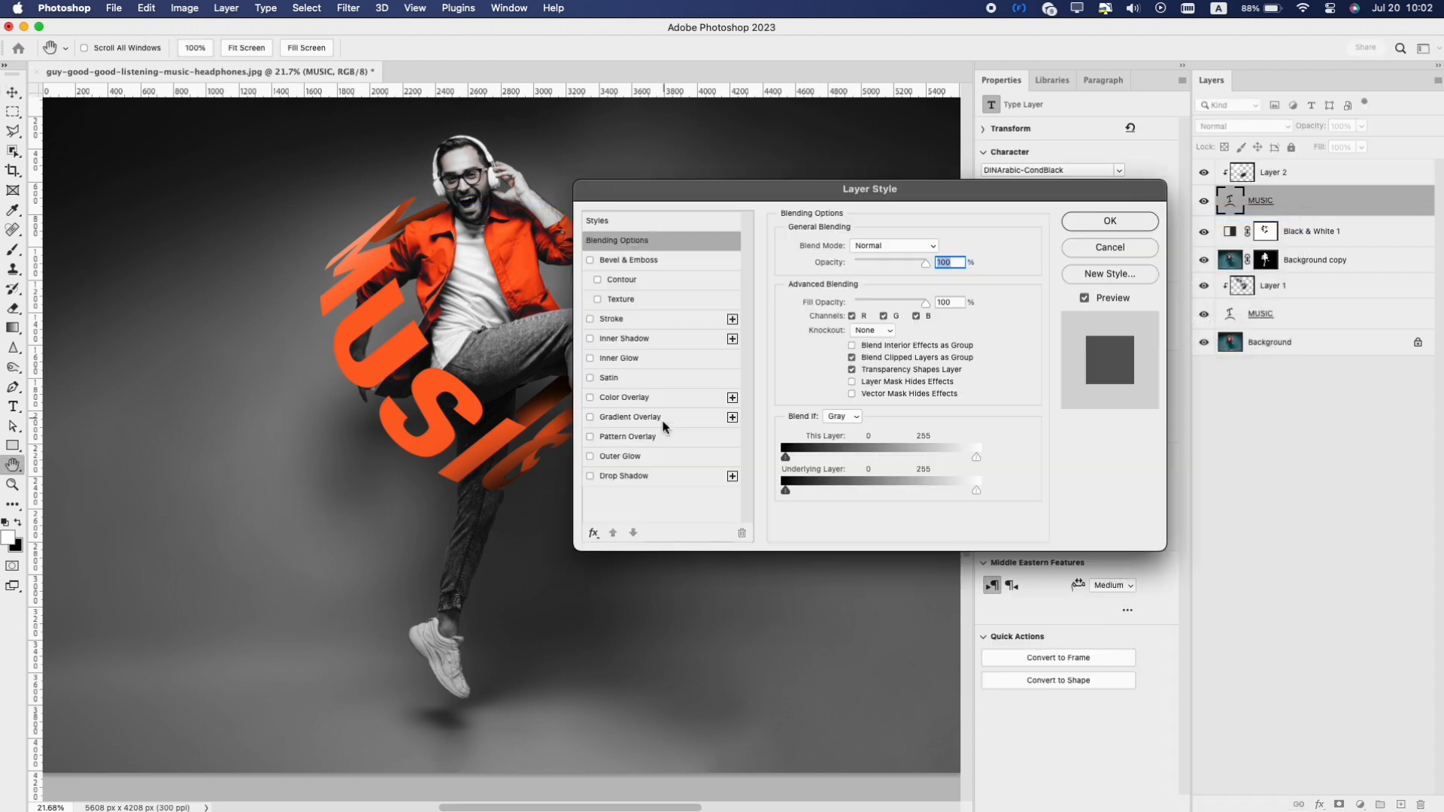
{"action": "left_click", "coordinate": [632, 457]}
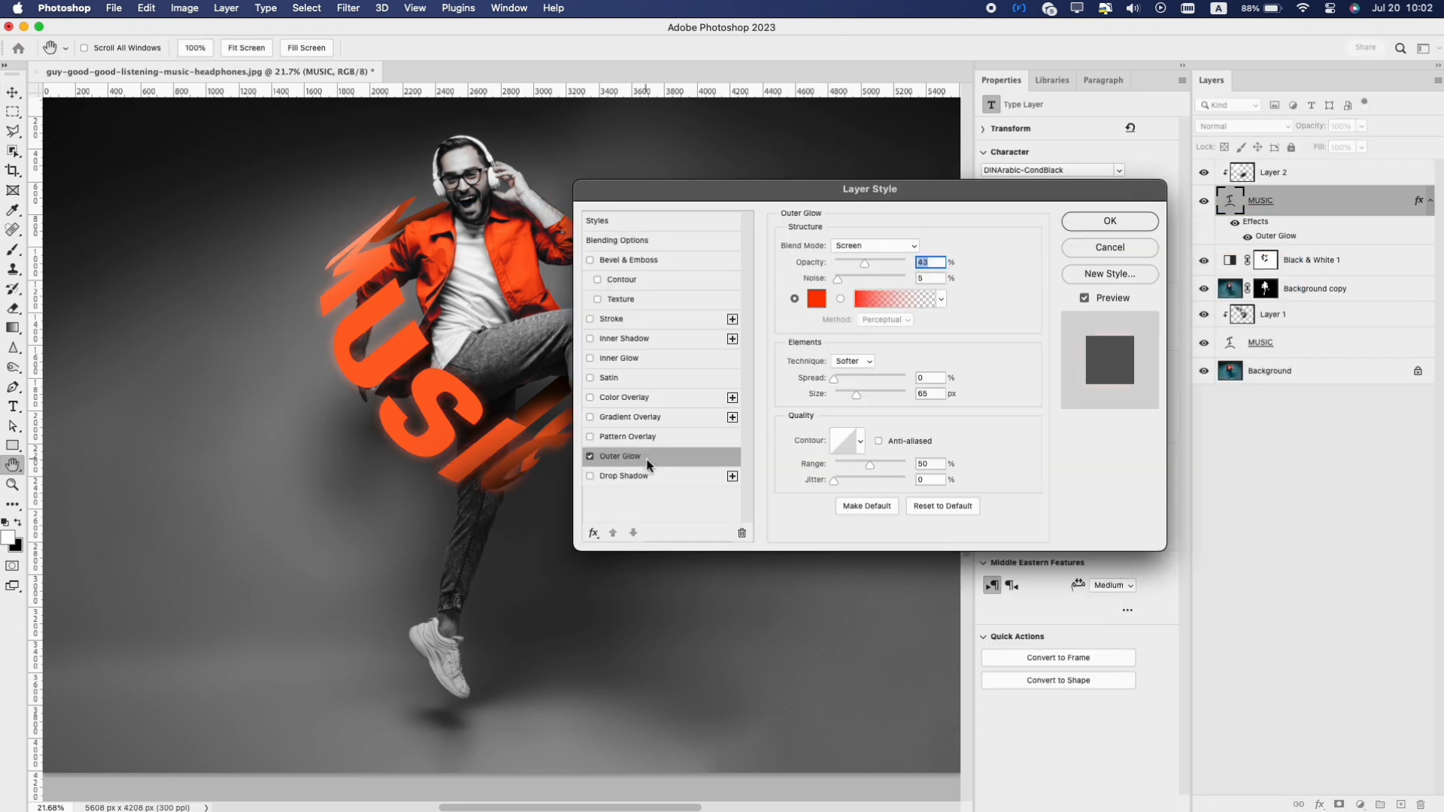
{"action": "left_click", "coordinate": [817, 301]}
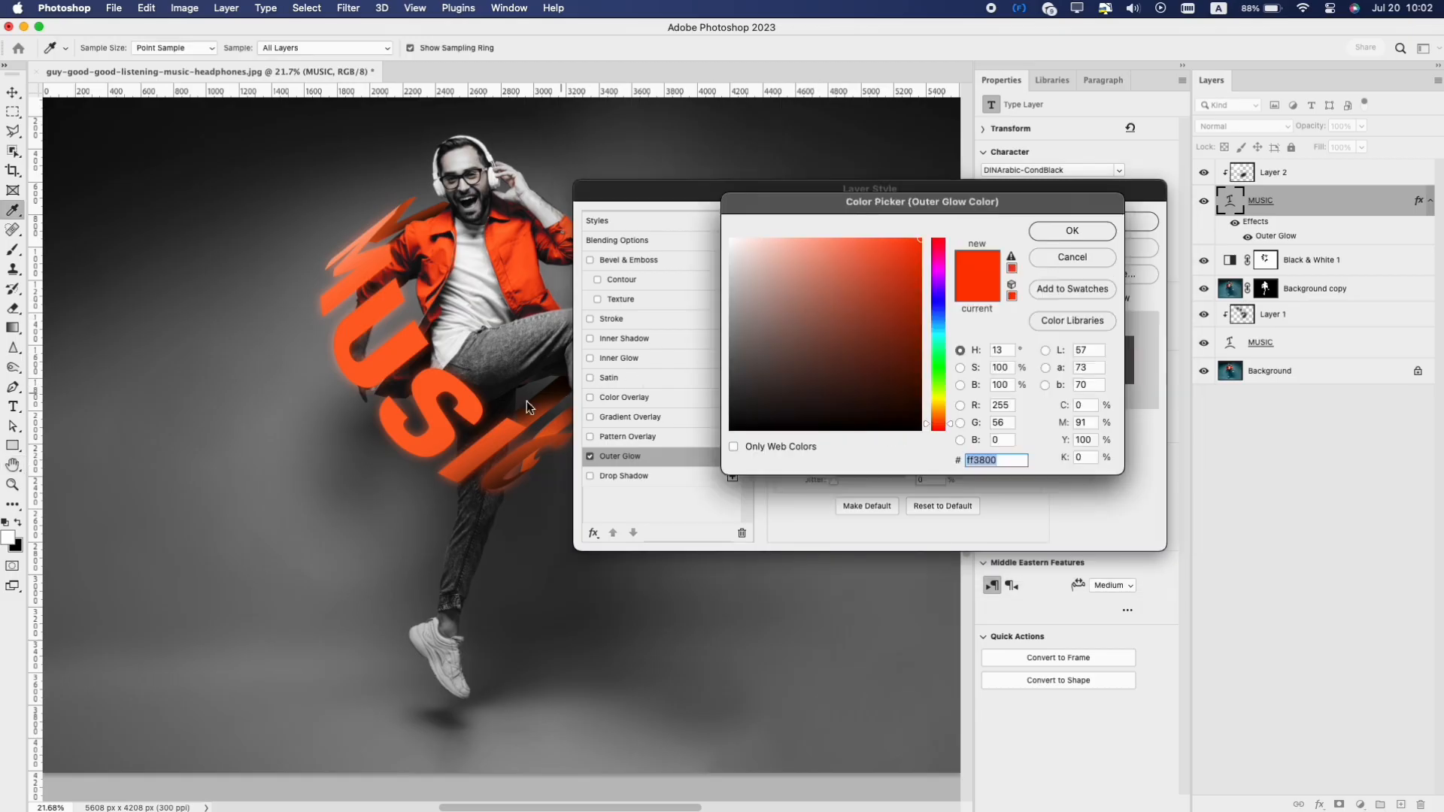
{"action": "left_click", "coordinate": [443, 411]}
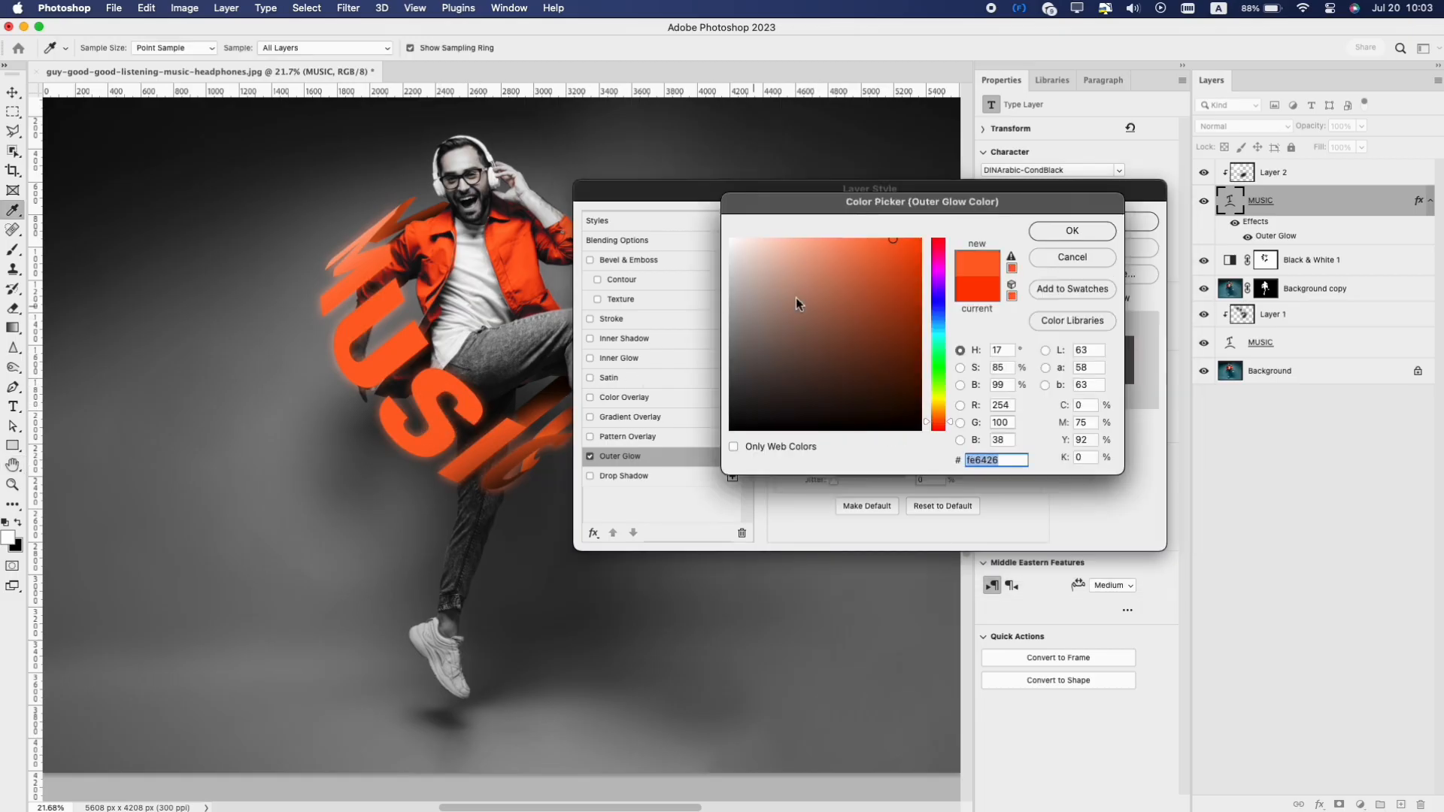
{"action": "left_click", "coordinate": [1068, 232]}
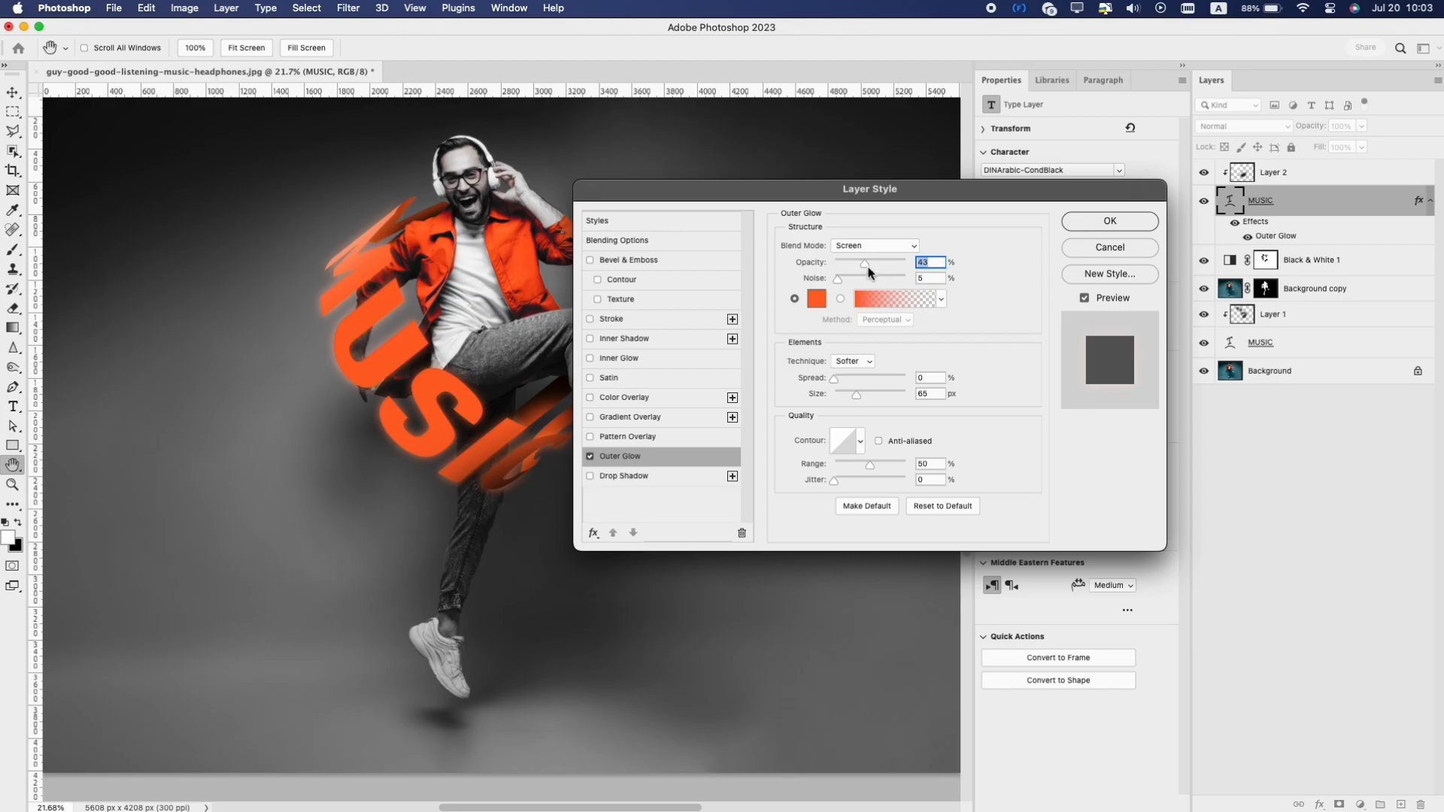
{"action": "mouse_move", "coordinate": [868, 272]}
{"action": "left_mouse_down"}
{"action": "mouse_move", "coordinate": [847, 269]}
{"action": "mouse_move", "coordinate": [864, 268]}
{"action": "left_mouse_up"}
{"action": "left_click", "coordinate": [1087, 221]}
Step: With Layer 2 active and the Brush tool ready, load the Background copy's mask as a selection of the man
{"action": "left_click", "coordinate": [1313, 288]}
{"action": "key", "text": "b"}
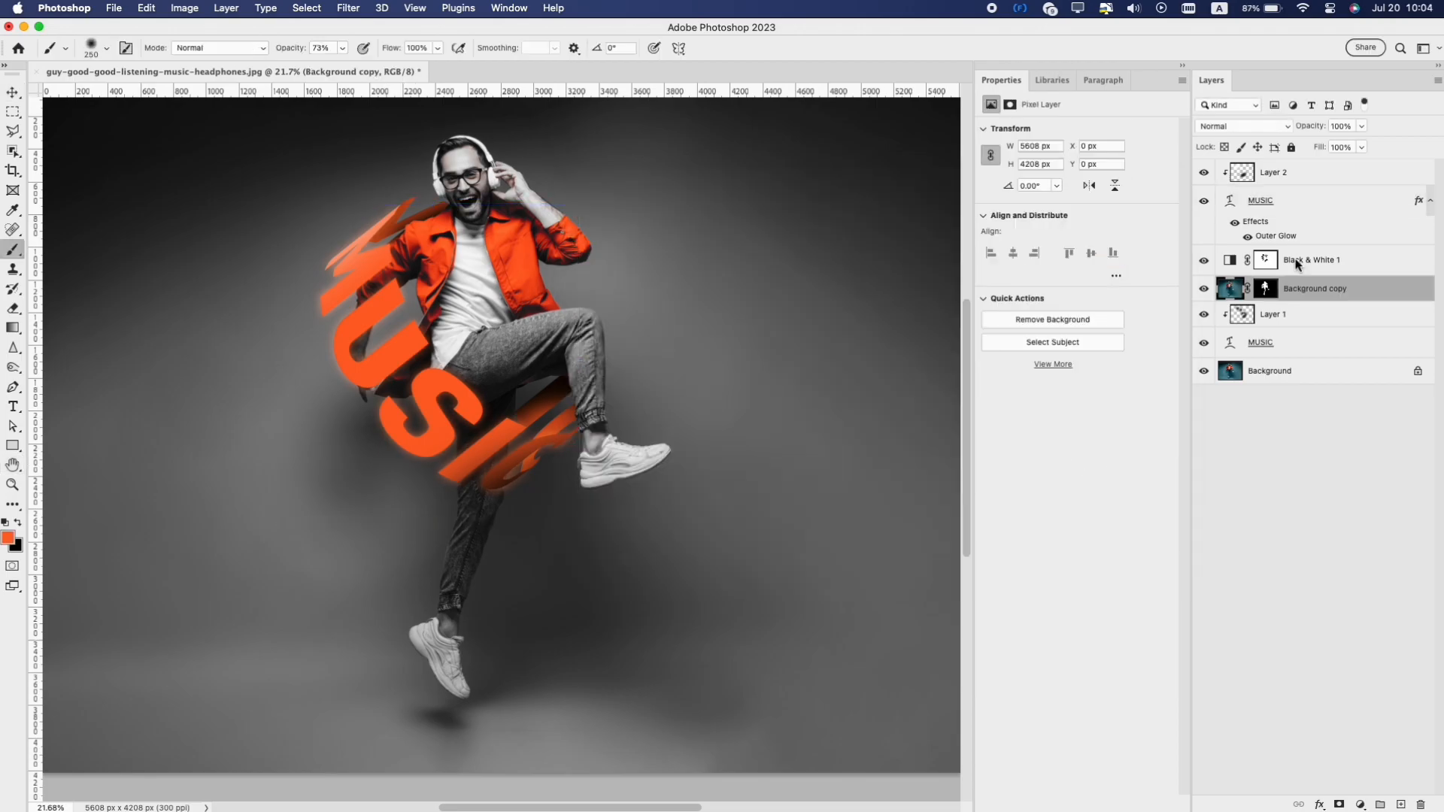
{"action": "left_click", "coordinate": [1313, 179]}
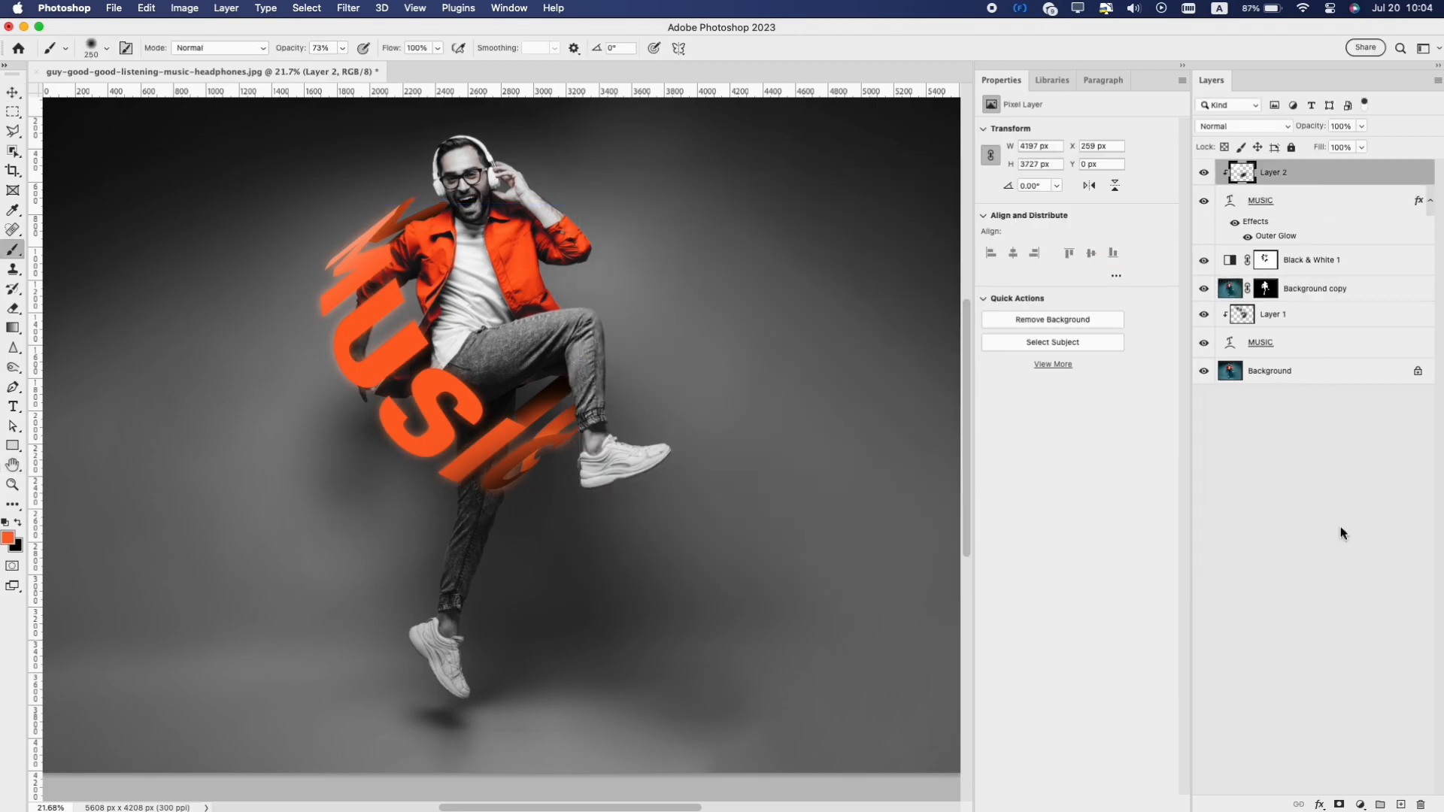
{"action": "left_click", "coordinate": [1265, 293], "text": "super"}
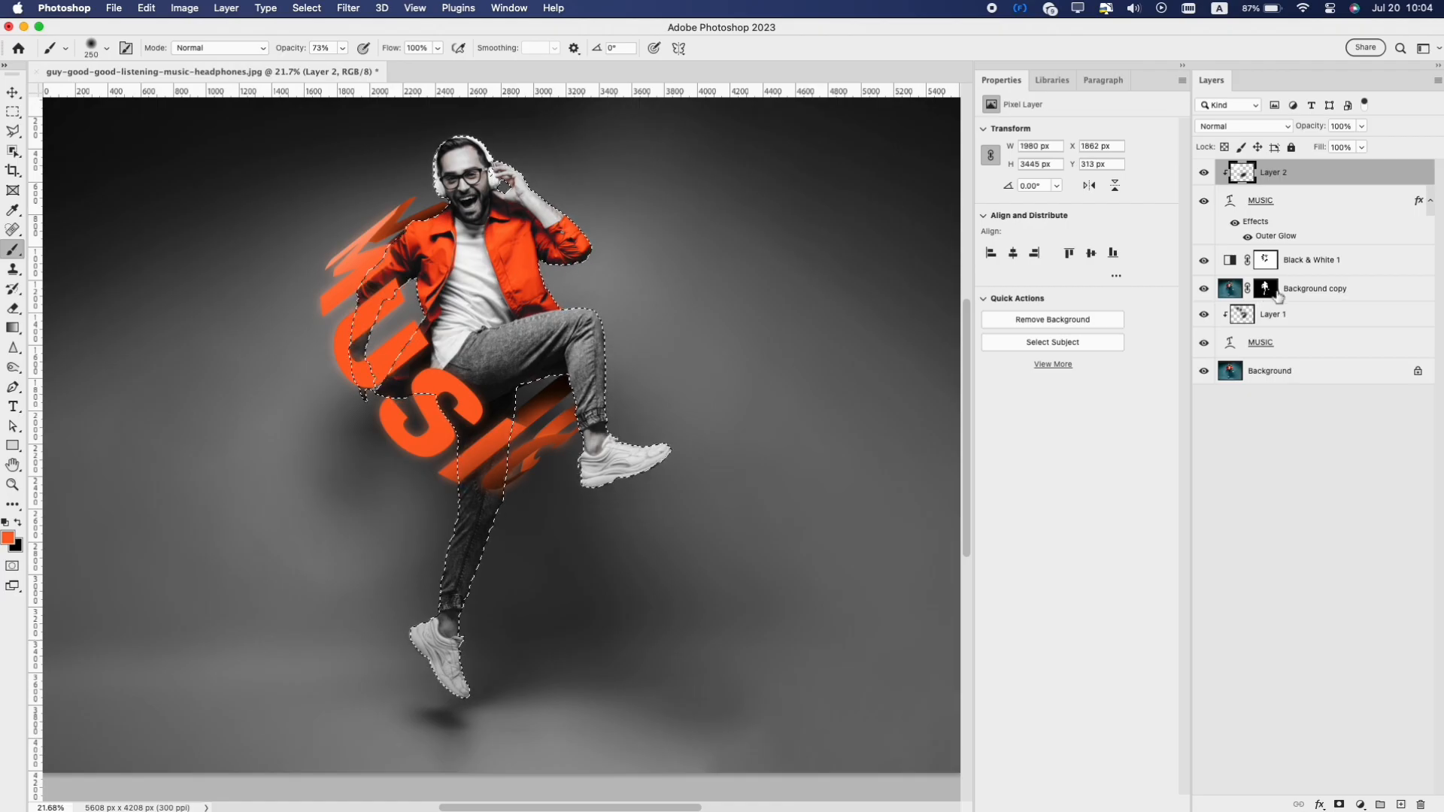
Step: On a new layer above Layer 2, brush orange light inside the selection along the man's leg edges and arm near the lettering
{"action": "left_click", "coordinate": [1401, 804]}
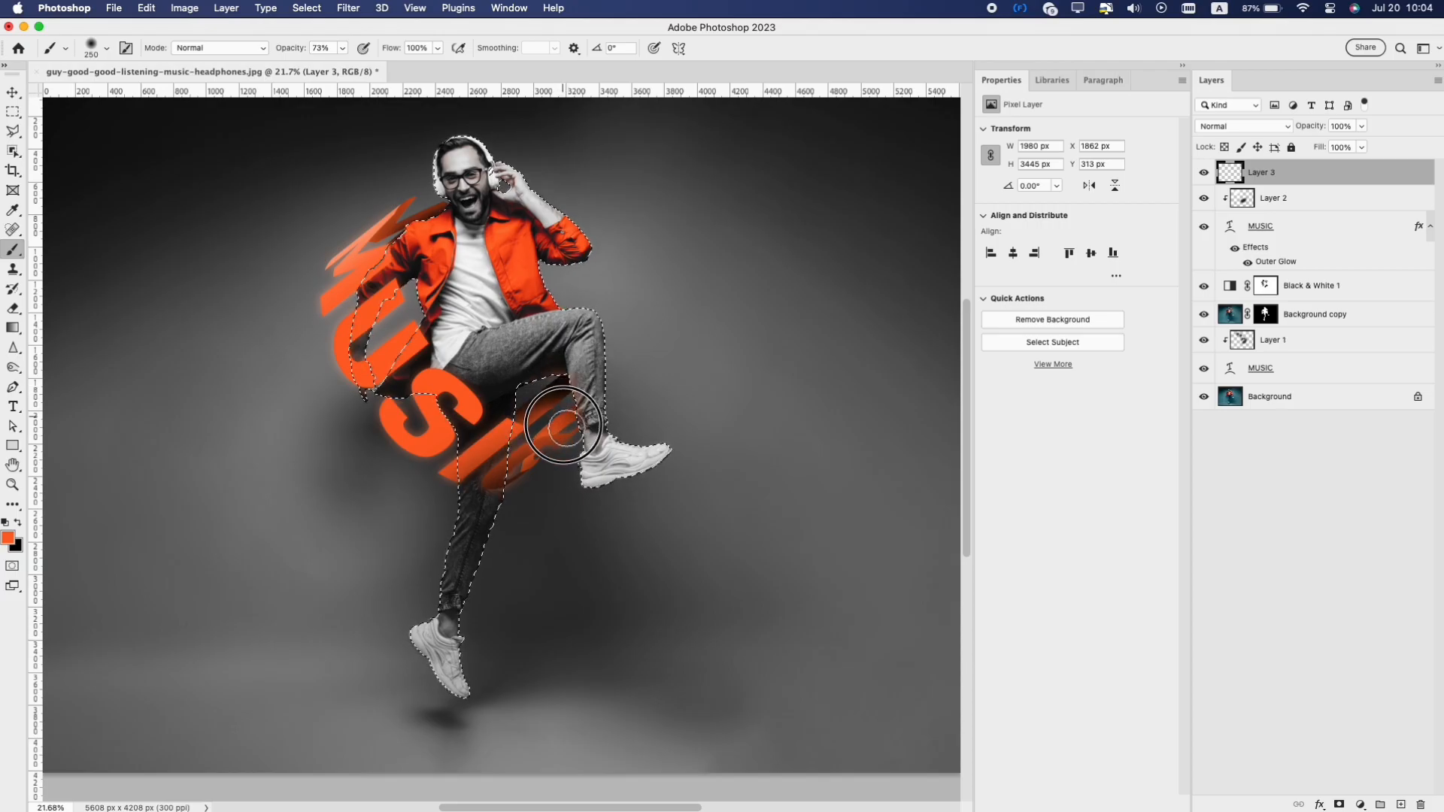
{"action": "mouse_move", "coordinate": [566, 427]}
{"action": "left_mouse_down"}
{"action": "mouse_move", "coordinate": [565, 442]}
{"action": "mouse_move", "coordinate": [551, 393]}
{"action": "left_mouse_up"}
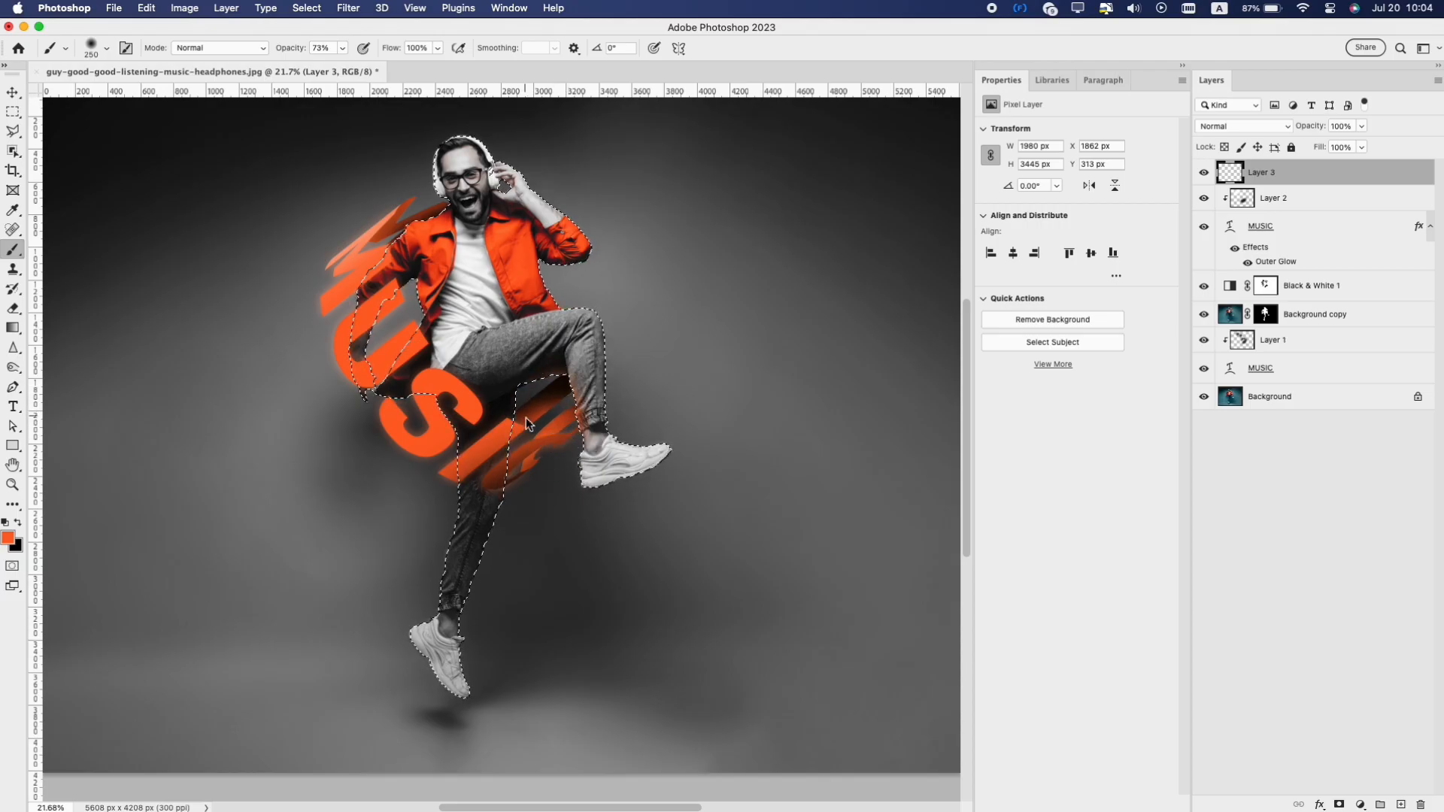
{"action": "left_click_drag", "start_coordinate": [511, 475], "coordinate": [493, 583]}
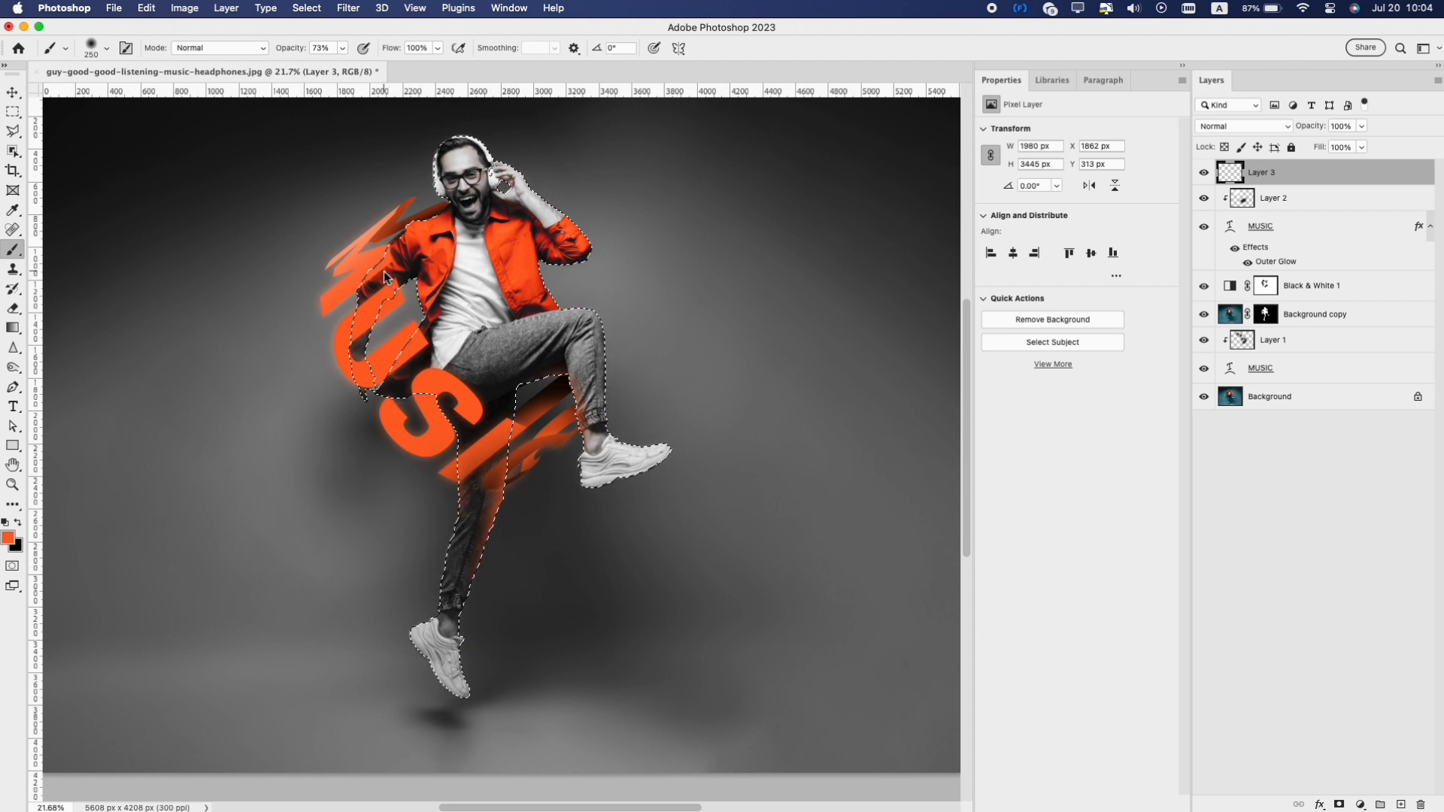
{"action": "left_click_drag", "start_coordinate": [398, 235], "coordinate": [351, 266]}
{"action": "key", "text": "e"}
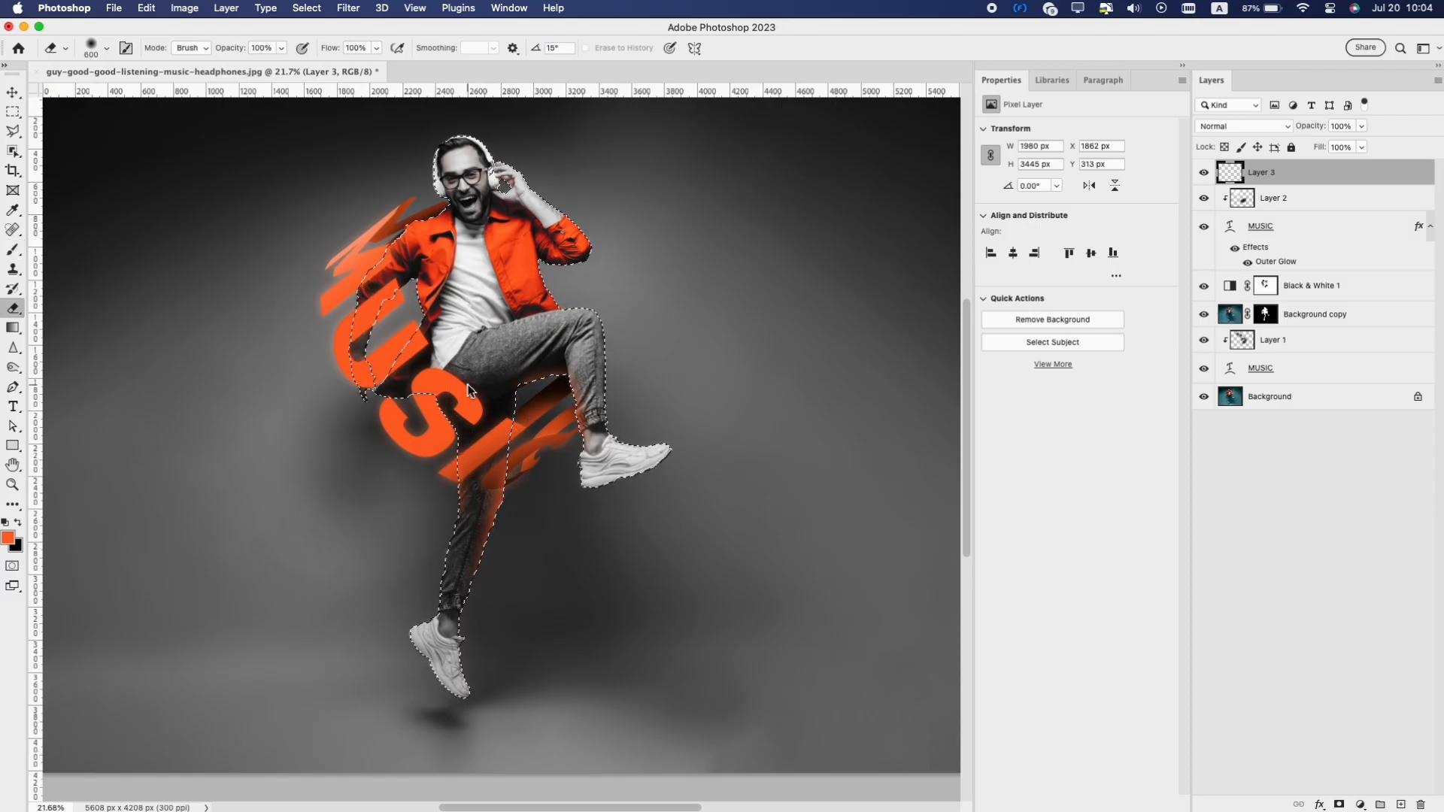
{"action": "key", "text": "b"}
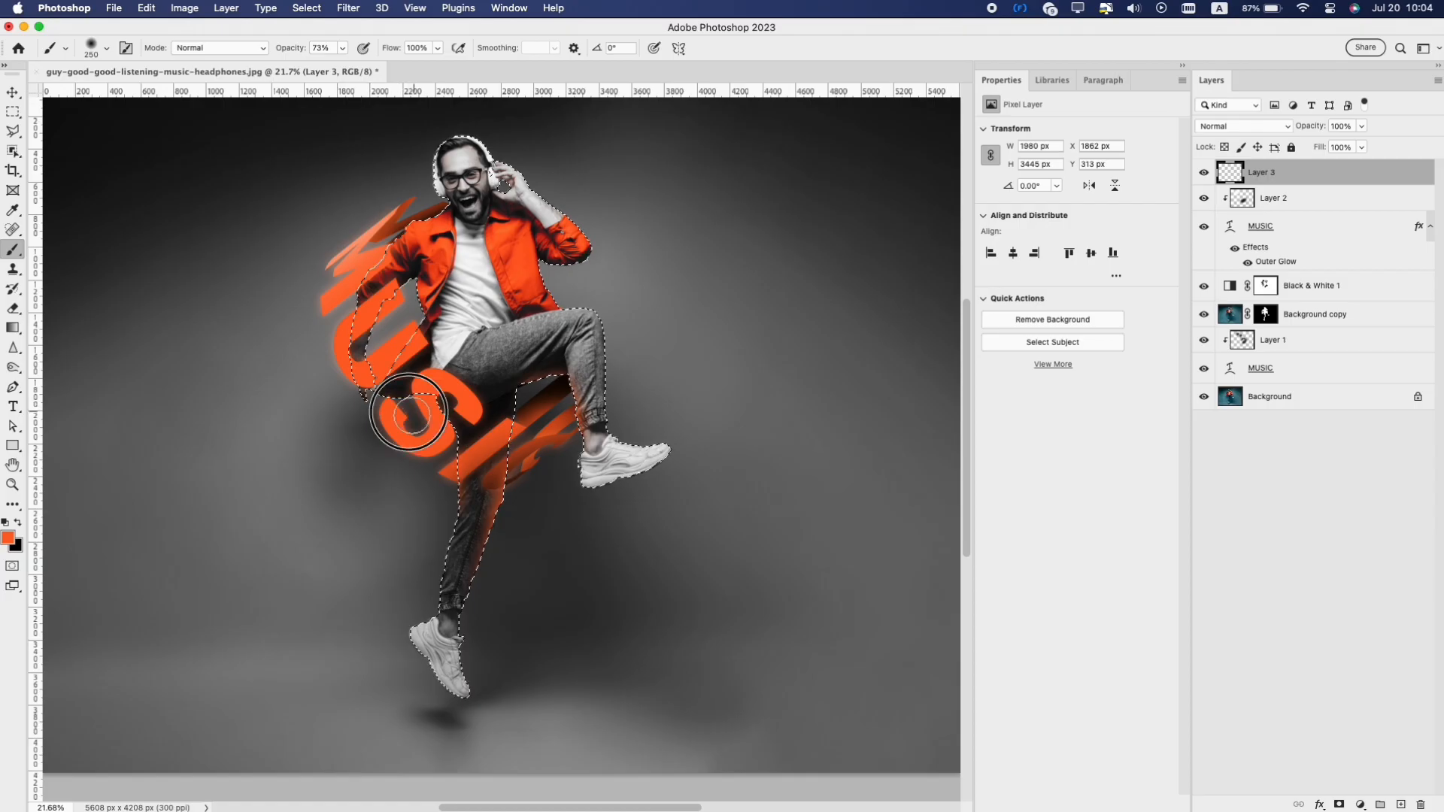
{"action": "left_click", "coordinate": [380, 342], "text": "alt"}
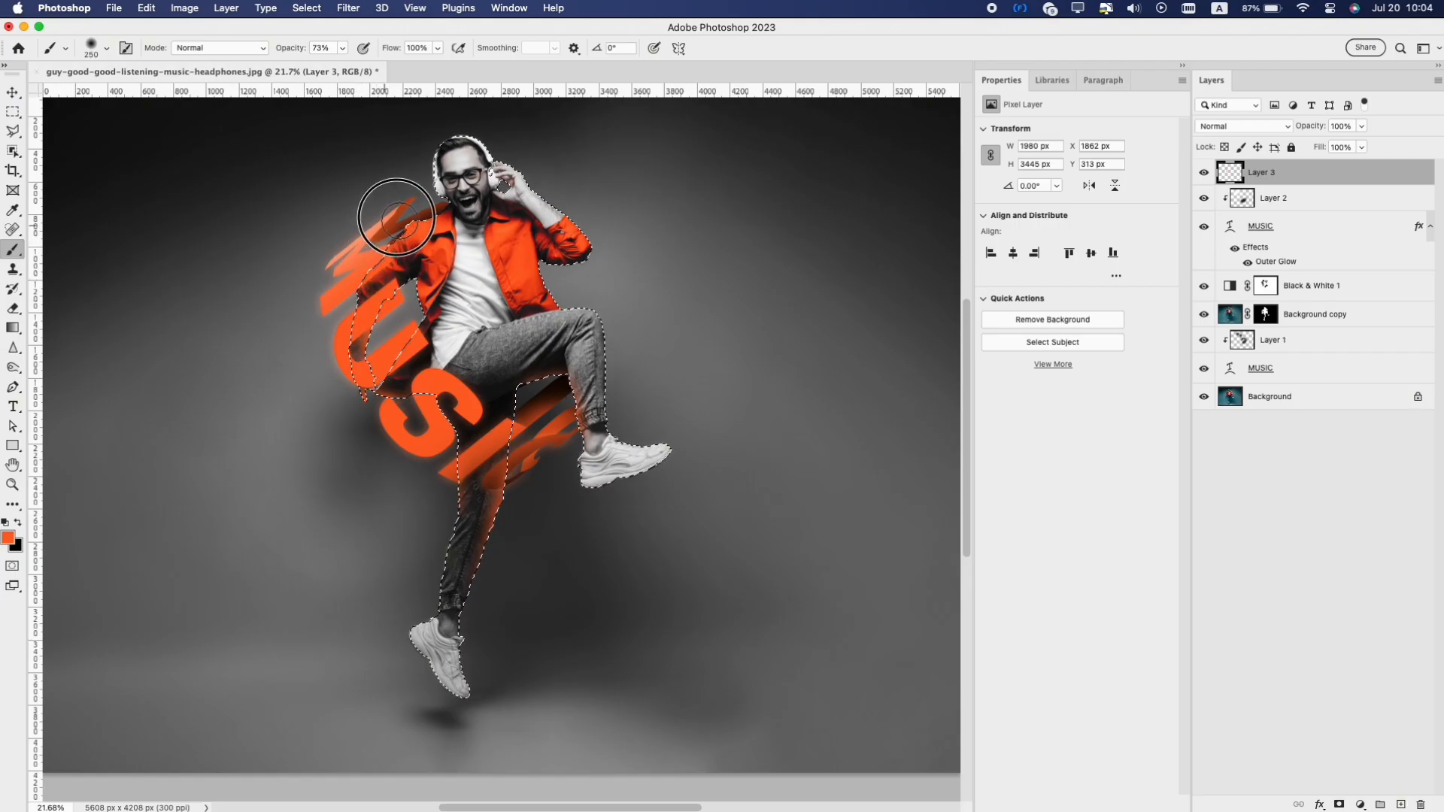
Step: Deselect the man and set the painted orange light layer's blend mode to Color
{"action": "key", "text": "super+d"}
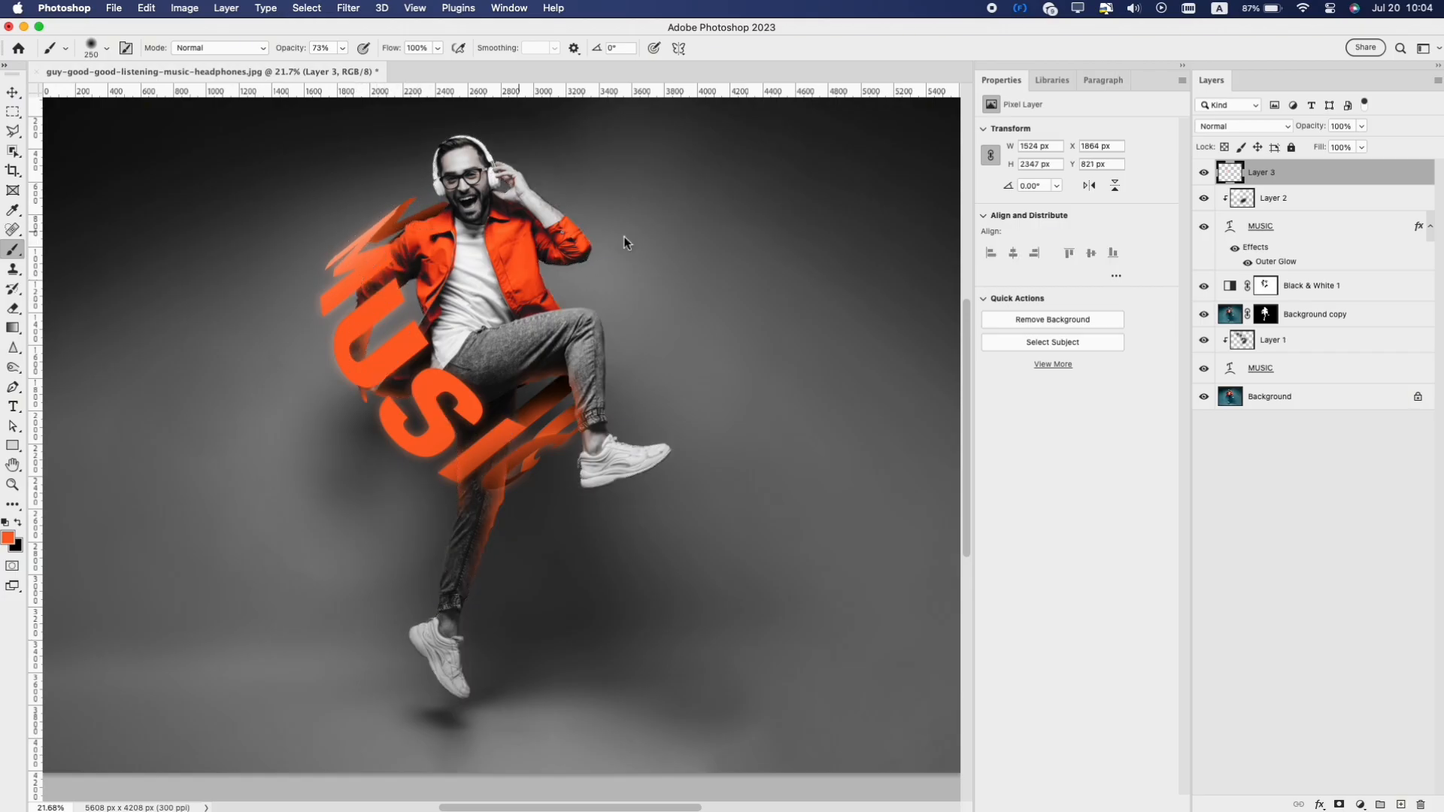
{"action": "left_click", "coordinate": [1231, 127]}
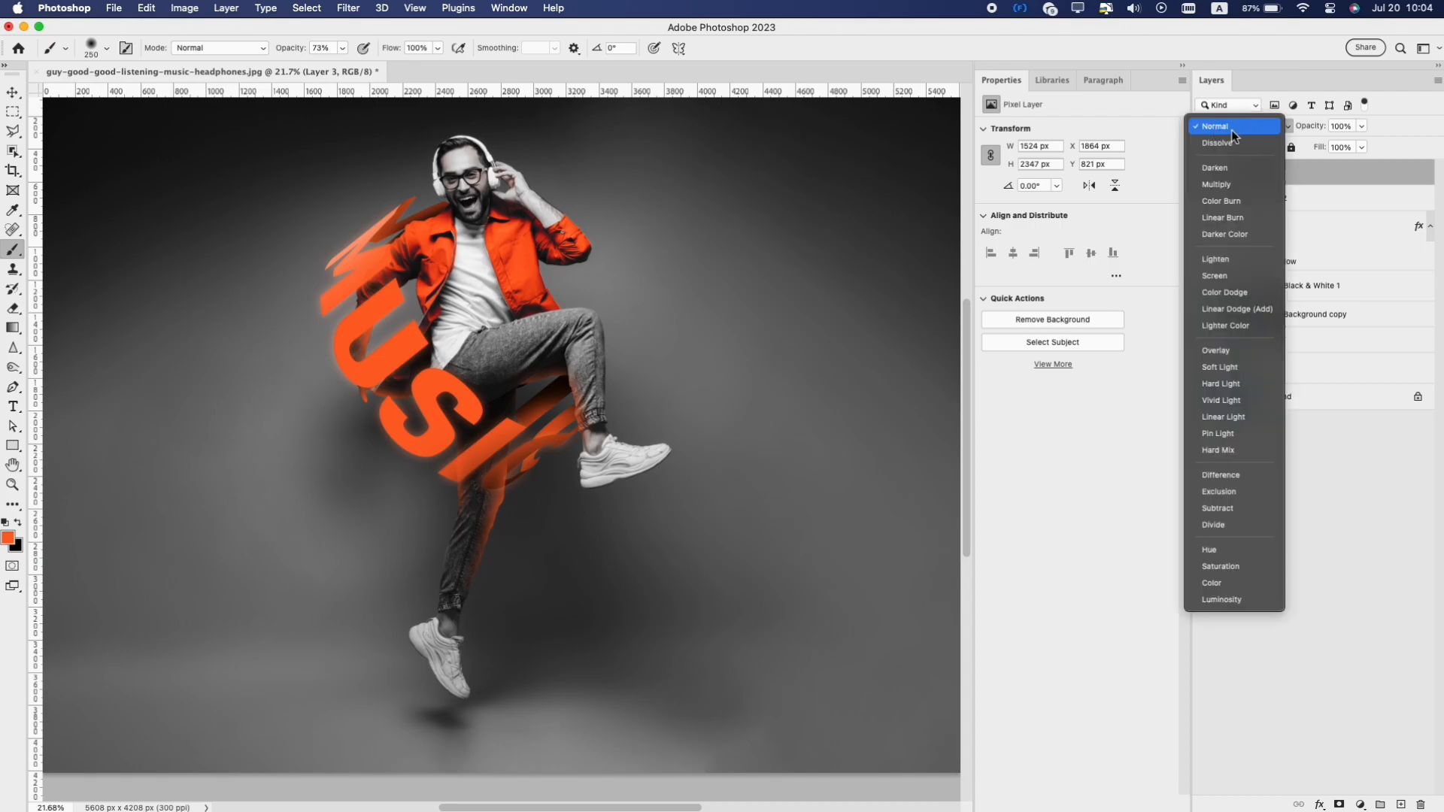
{"action": "left_click", "coordinate": [1221, 582]}
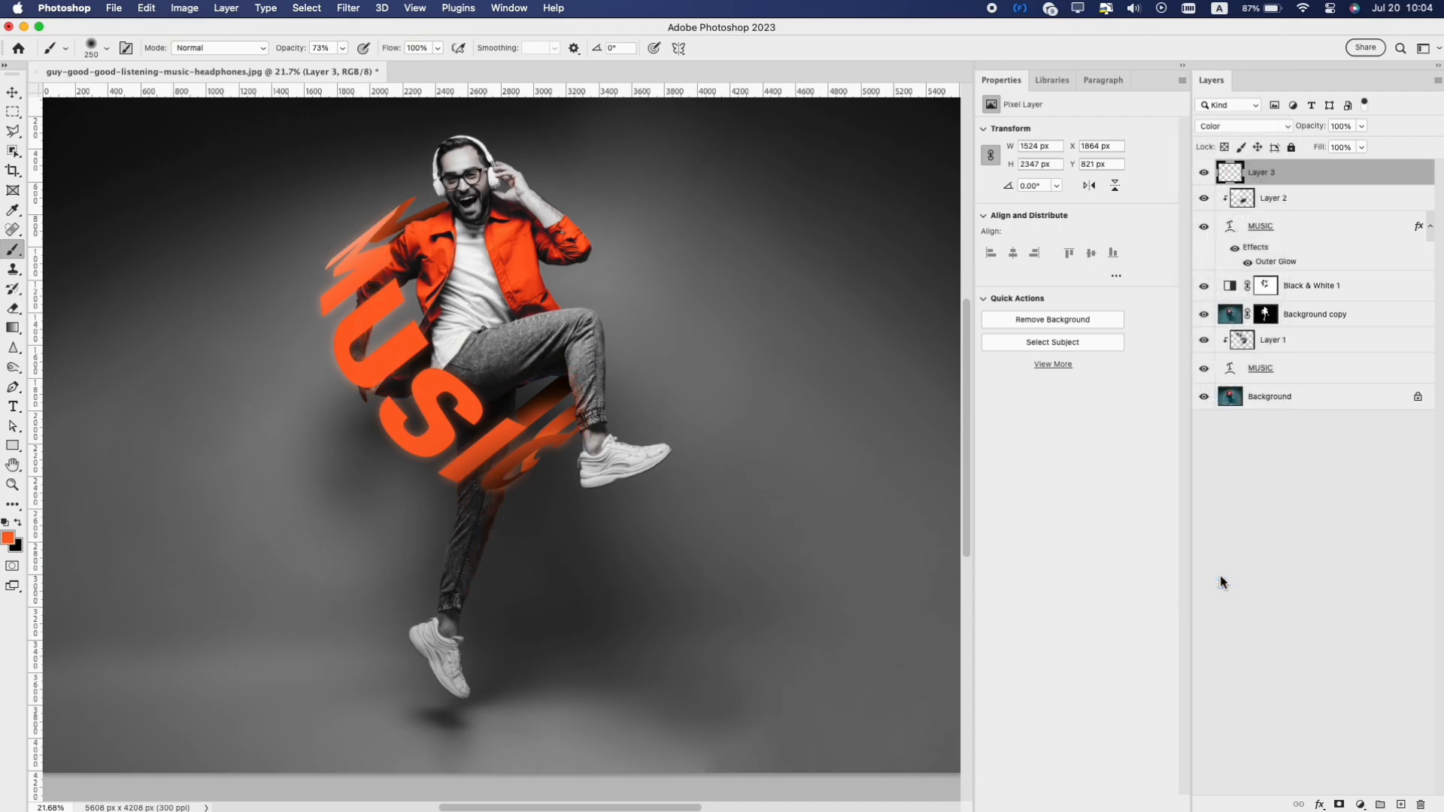